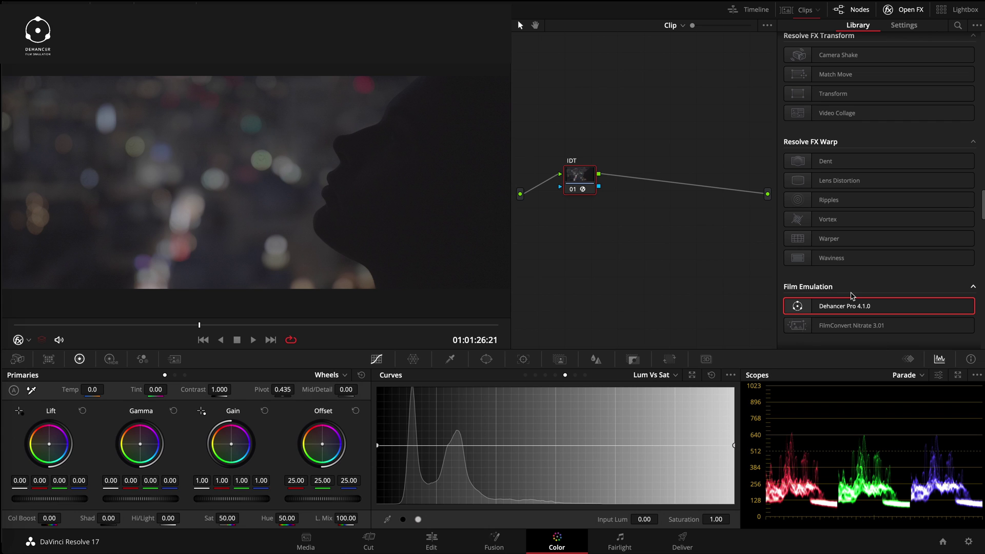
# - Inspect the IDT node's Color Space Transform settings and compare the image with the node disabled and enabled
pyautogui.click(896, 310)
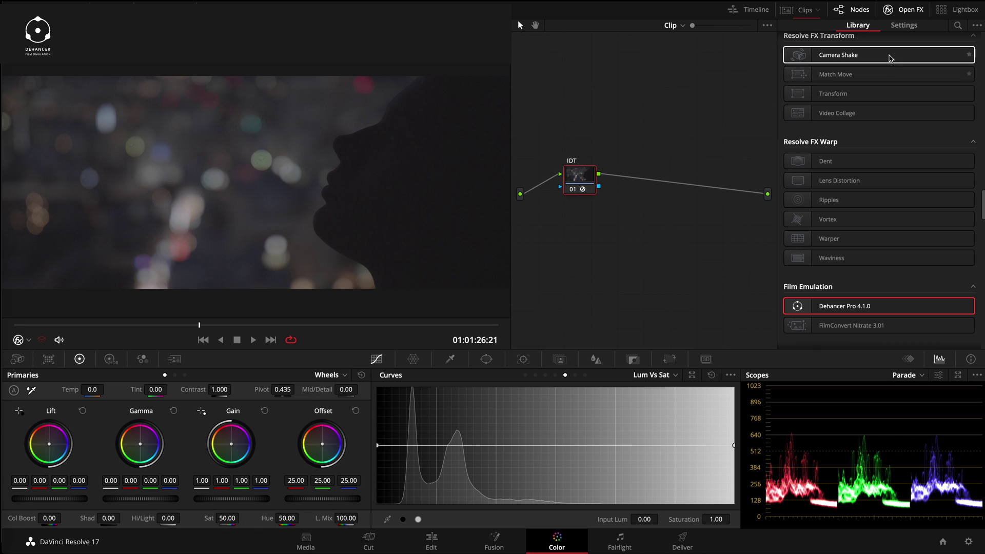
pyautogui.click(904, 25)
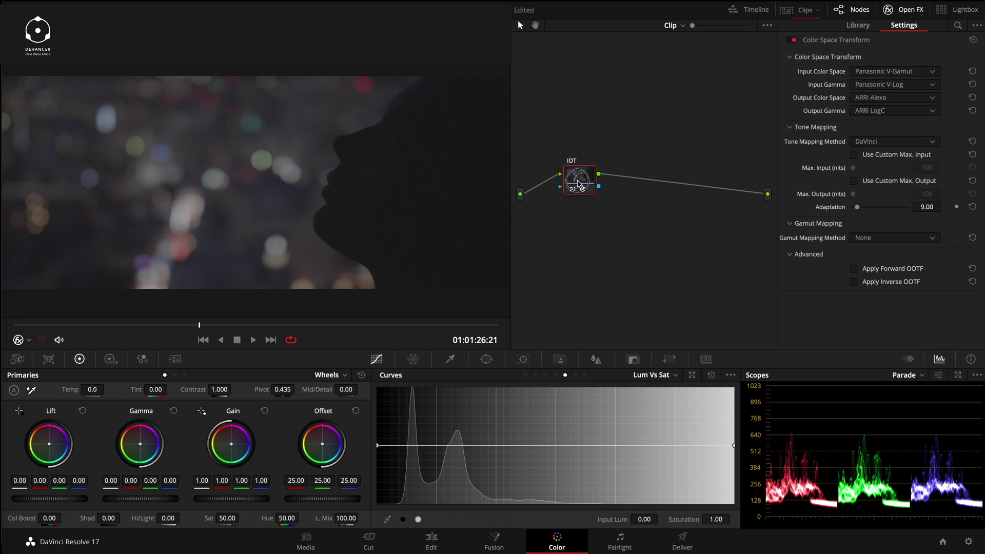
pyautogui.hotkey('ctrl', 'd')
pyautogui.hotkey('ctrl', 'd')
pyautogui.hotkey('ctrl', 'd')
pyautogui.hotkey('ctrl', 'd')
# - Add the Dehancer Pro 4.1.0 effect as a new node on the connection after the IDT node
pyautogui.click(868, 26)
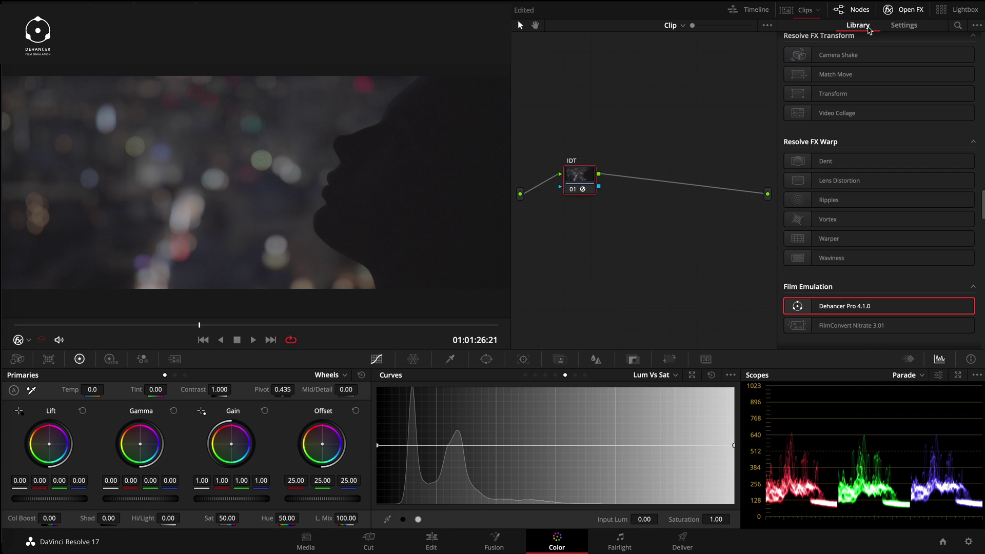
pyautogui.moveTo(881, 303); pyautogui.dragTo(657, 181)
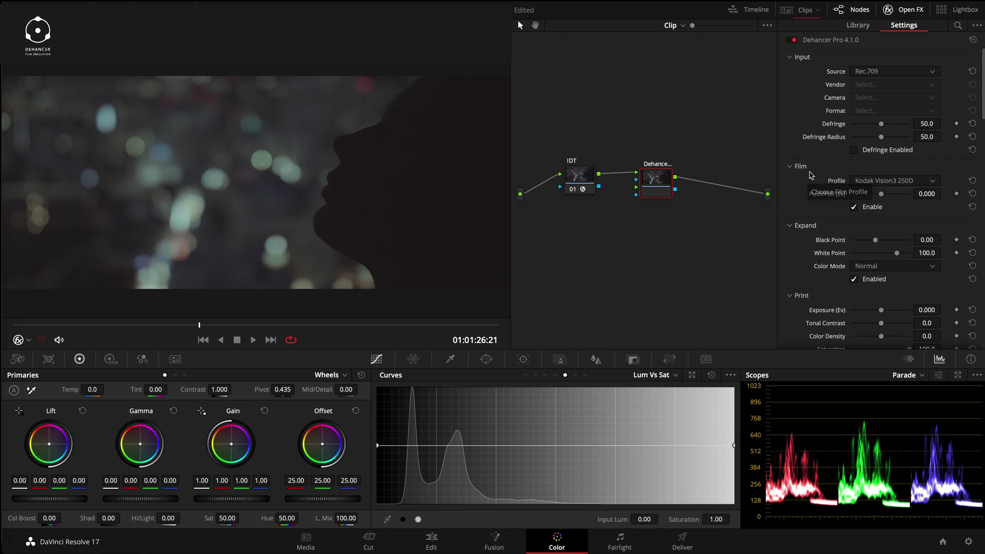
# - Browse the film profiles offered by Dehancer Pro without choosing a different one
pyautogui.click(903, 182)
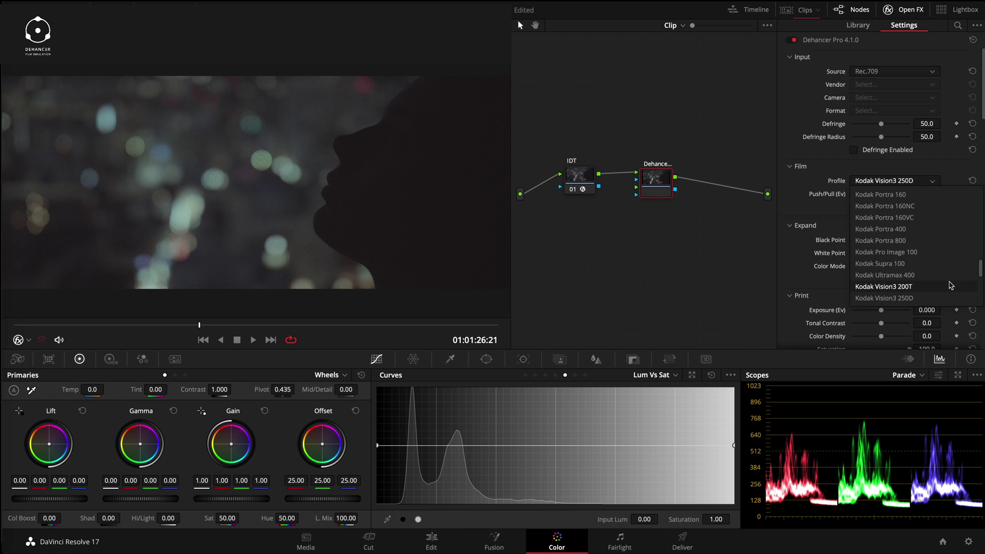
pyautogui.scroll(-5, 950, 286)
pyautogui.scroll(5, 952, 286)
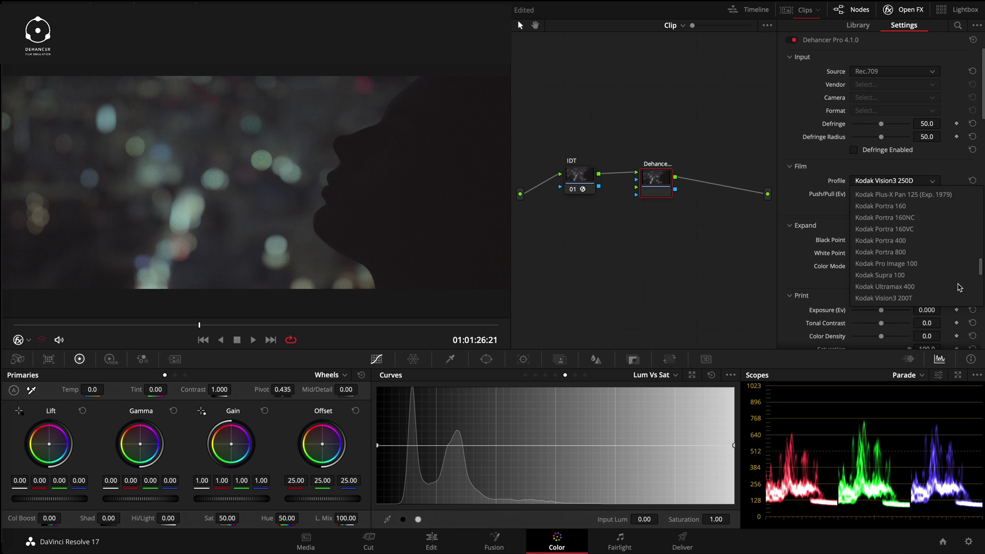
pyautogui.scroll(3, 958, 285)
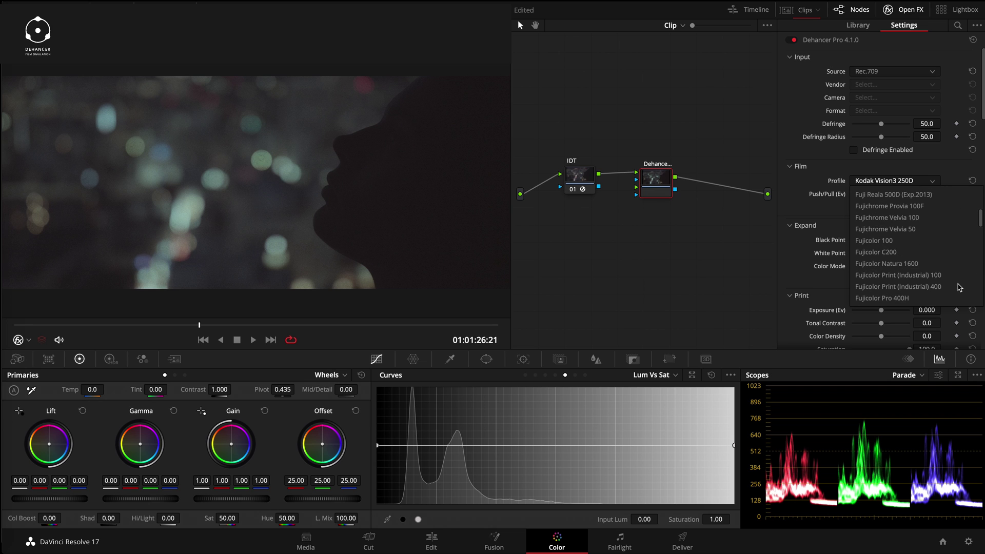
pyautogui.scroll(4, 951, 215)
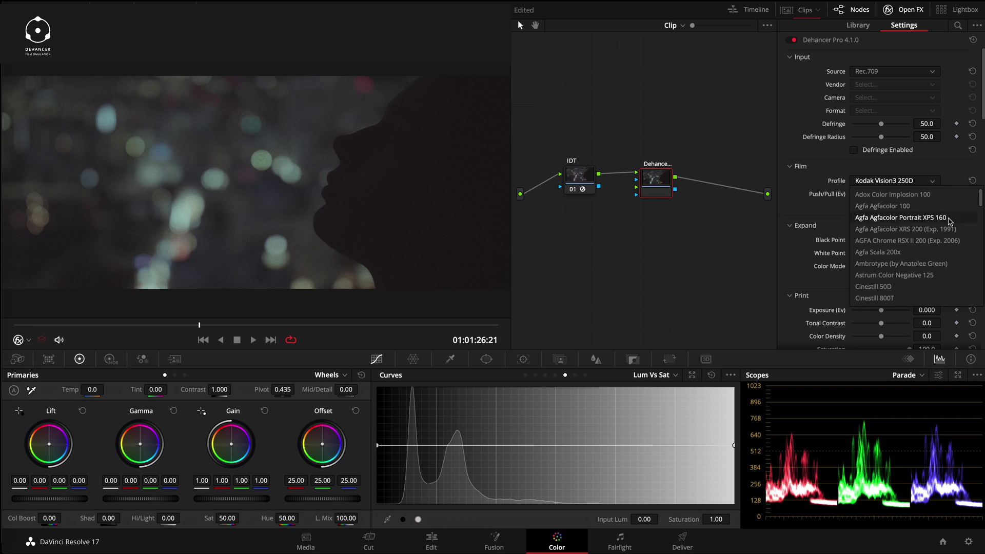
pyautogui.scroll(-6, 934, 269)
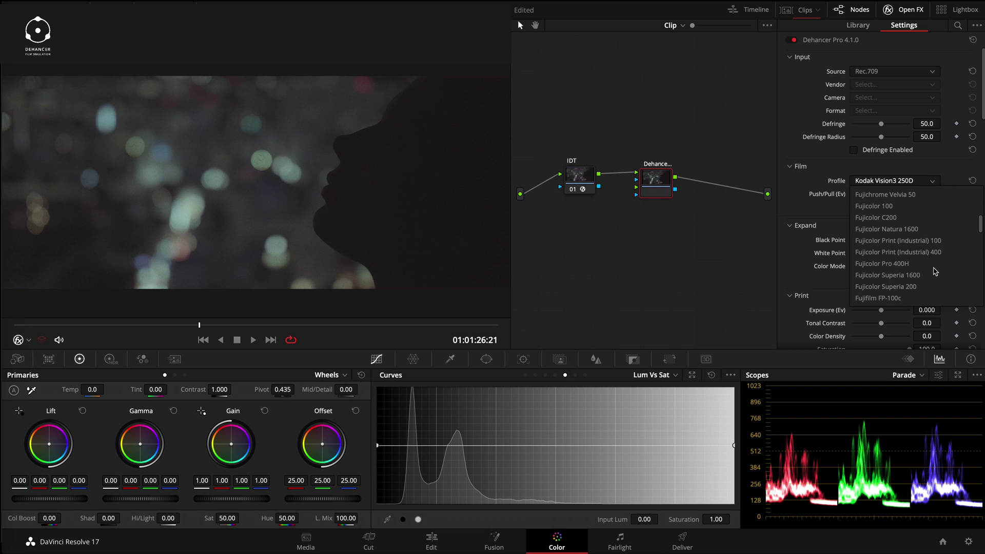
pyautogui.scroll(-5, 935, 270)
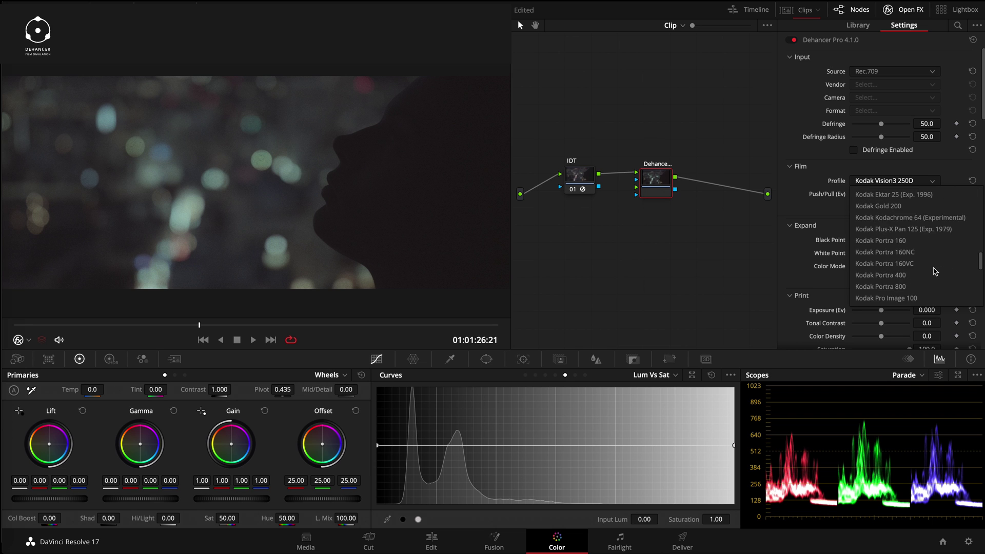
pyautogui.scroll(1, 935, 264)
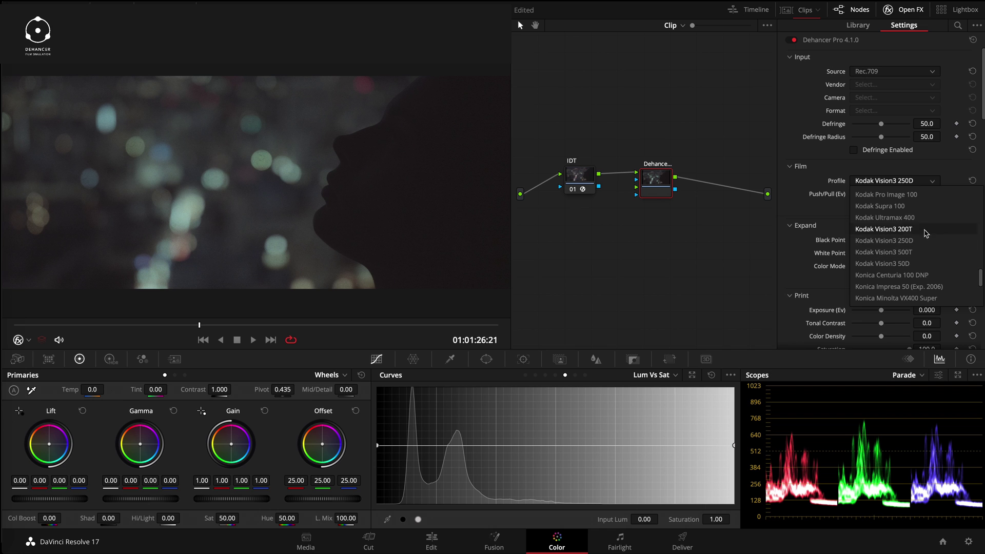
pyautogui.scroll(-9, 940, 237)
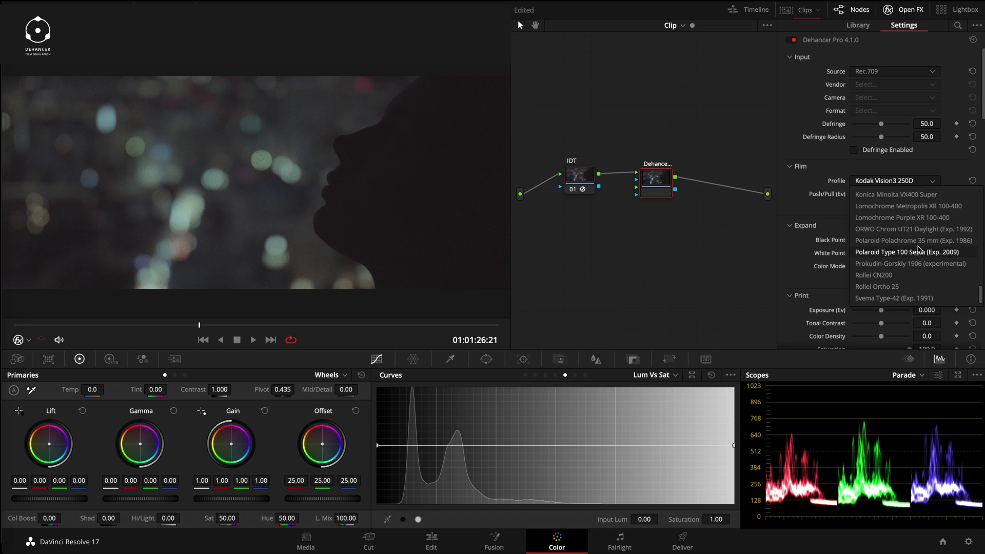
pyautogui.scroll(3, 914, 208)
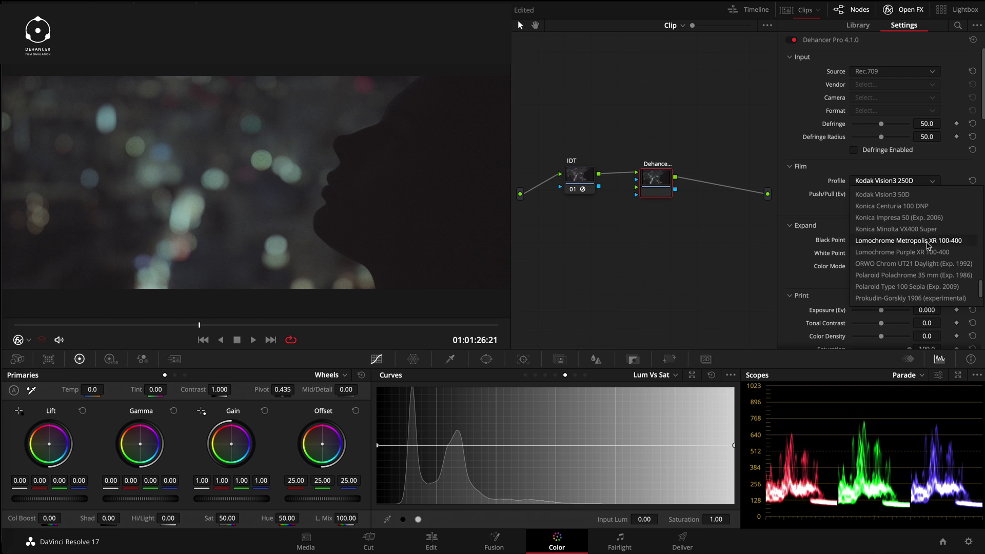
pyautogui.scroll(-3, 953, 258)
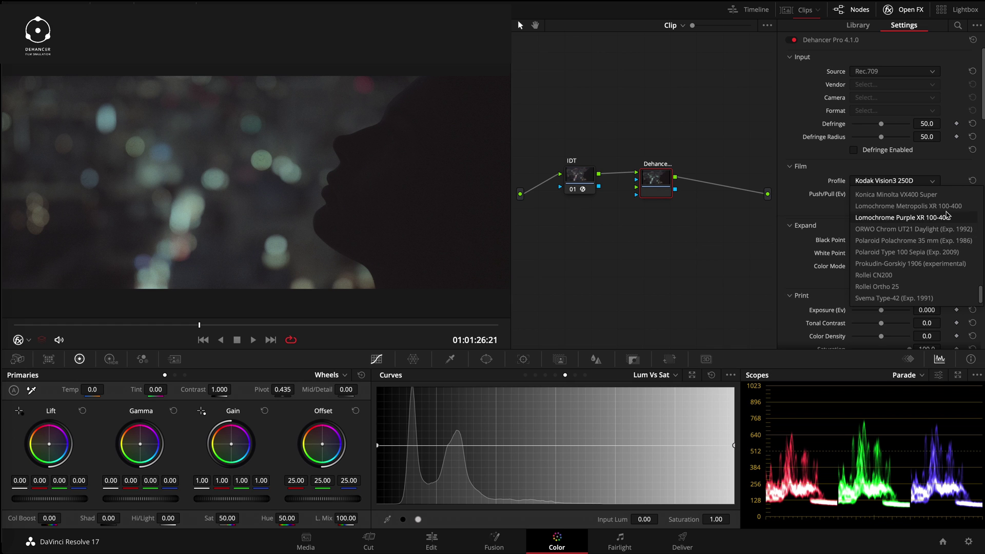
pyautogui.scroll(8, 947, 216)
pyautogui.scroll(15, 947, 215)
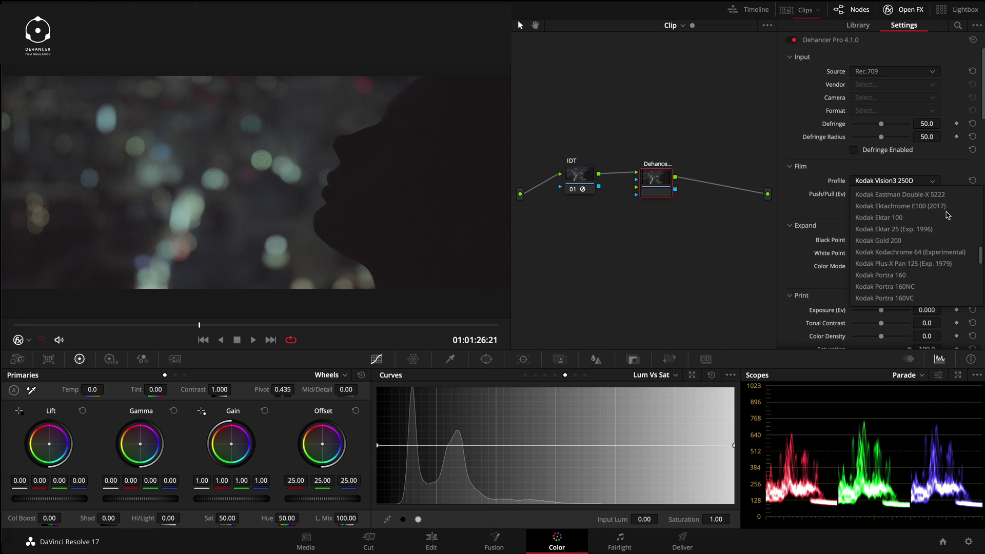
pyautogui.scroll(5, 955, 231)
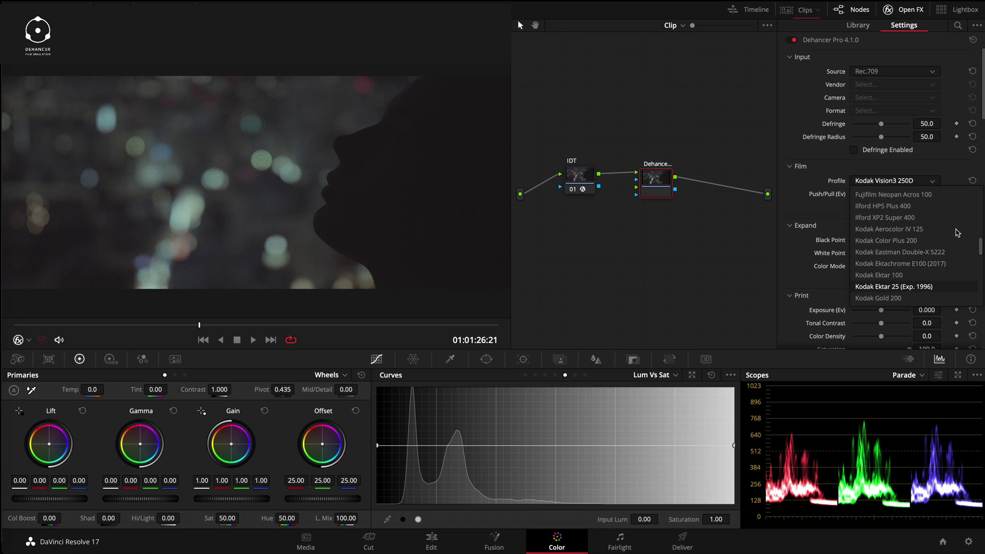
pyautogui.click(933, 184)
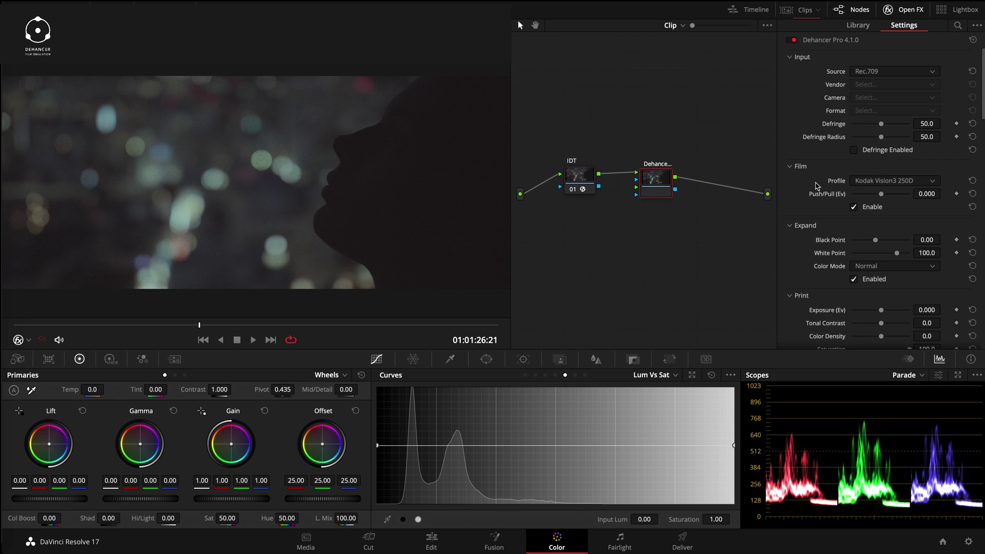
# - Look through all Dehancer Pro setting groups, from Expand and Print to Film Grain, Halation, Bloom, Vignette and Gate Weave
pyautogui.scroll(-3, 805, 191)
pyautogui.scroll(-1, 805, 191)
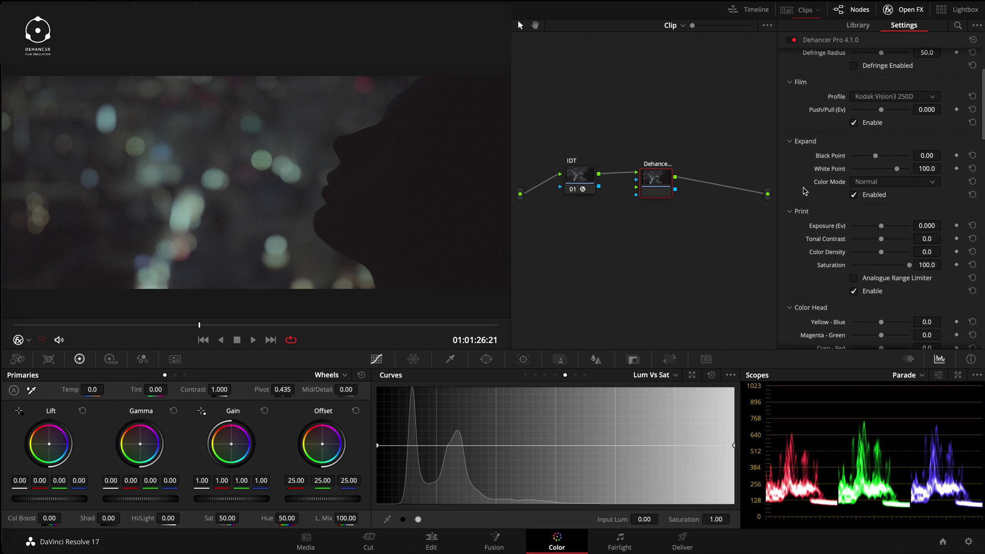
pyautogui.scroll(-5, 805, 191)
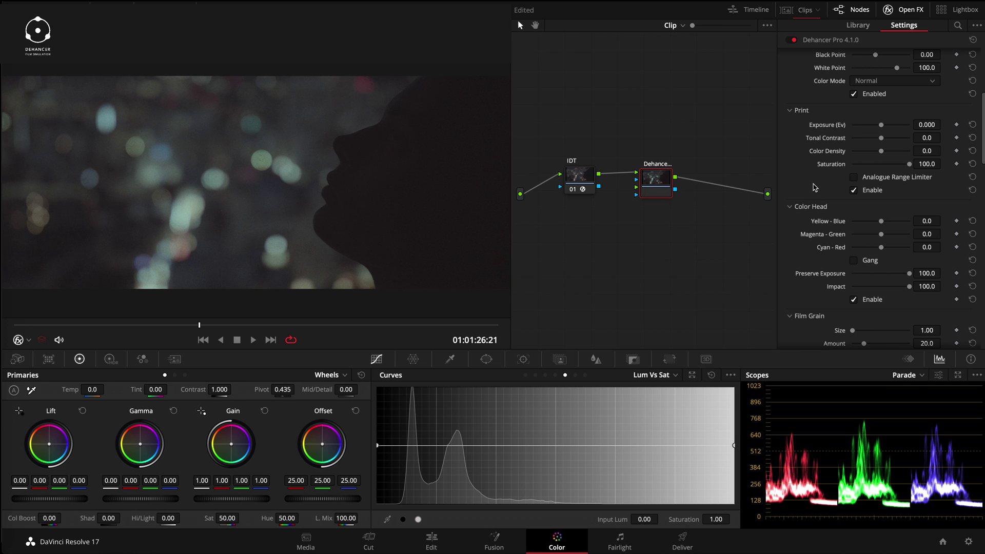
pyautogui.scroll(-4, 813, 187)
pyautogui.scroll(5, 814, 188)
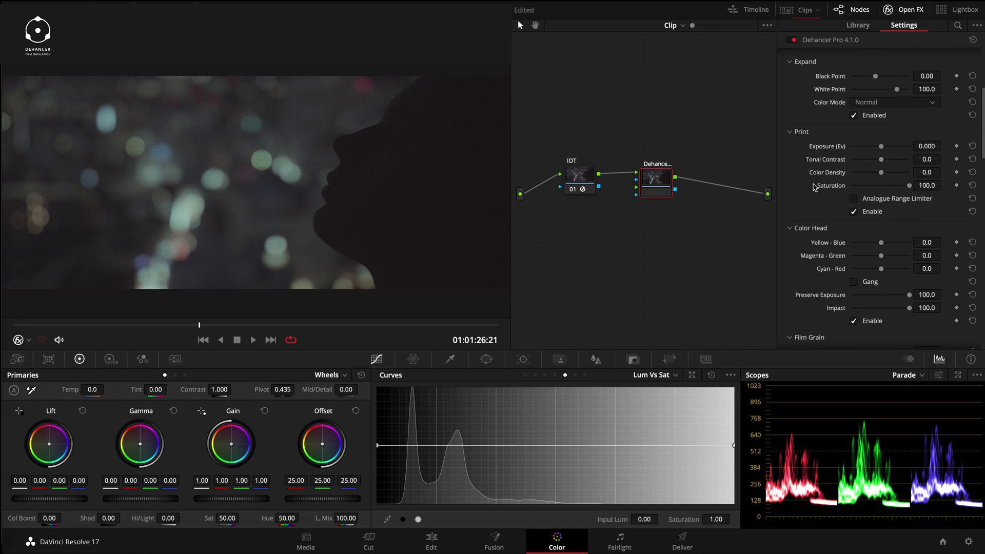
pyautogui.scroll(-3, 815, 187)
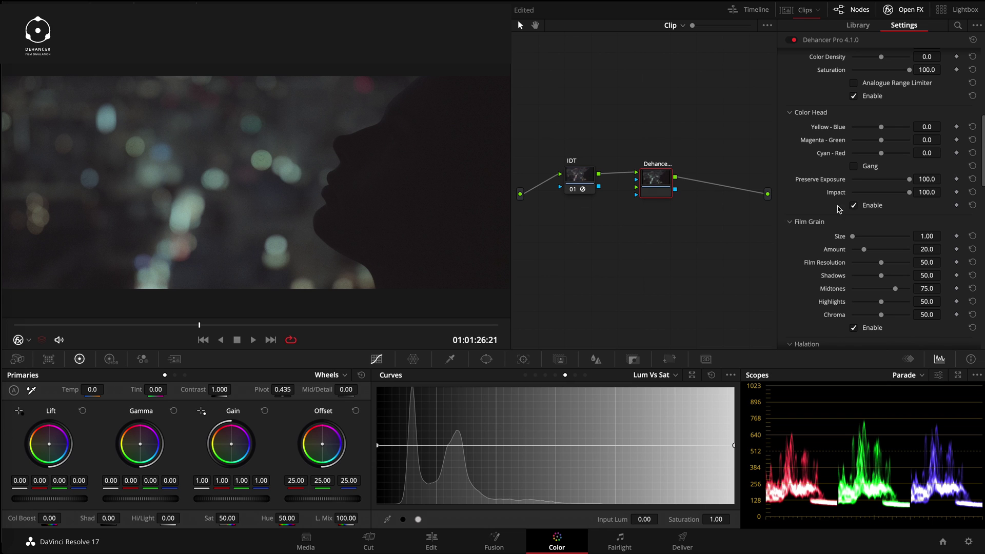
pyautogui.scroll(-5, 792, 193)
pyautogui.scroll(-3, 792, 192)
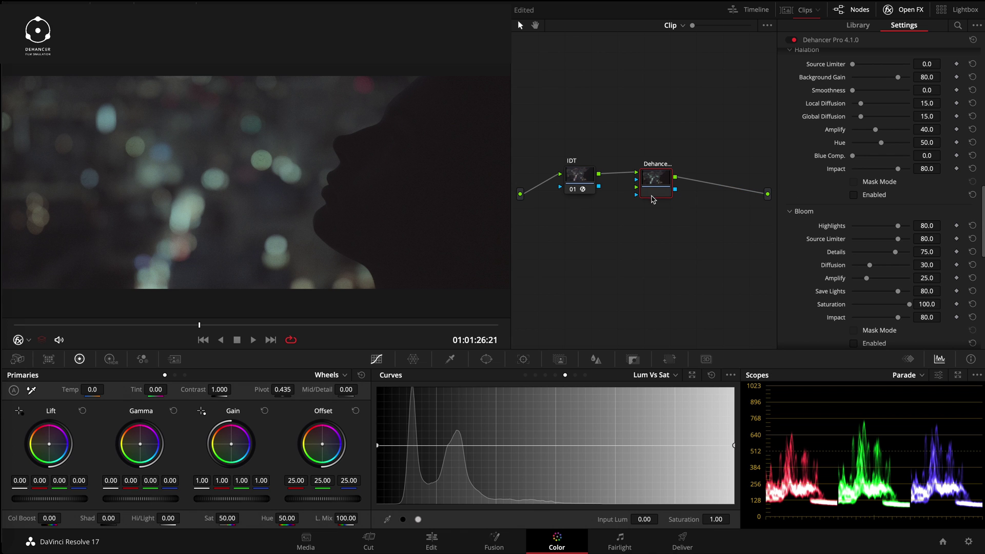
pyautogui.scroll(-4, 798, 184)
pyautogui.scroll(-7, 798, 184)
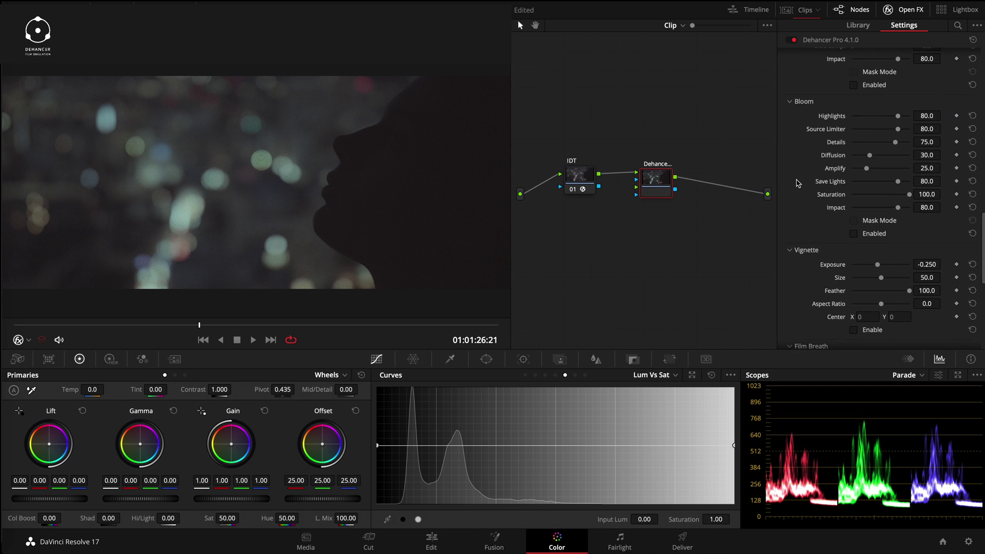
pyautogui.scroll(-4, 798, 183)
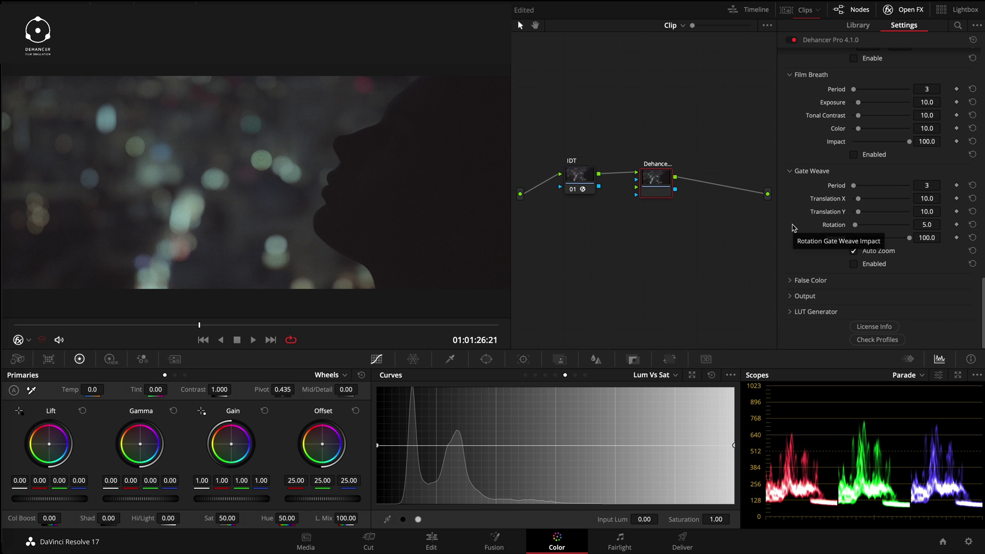
pyautogui.scroll(10, 794, 228)
pyautogui.scroll(3, 793, 228)
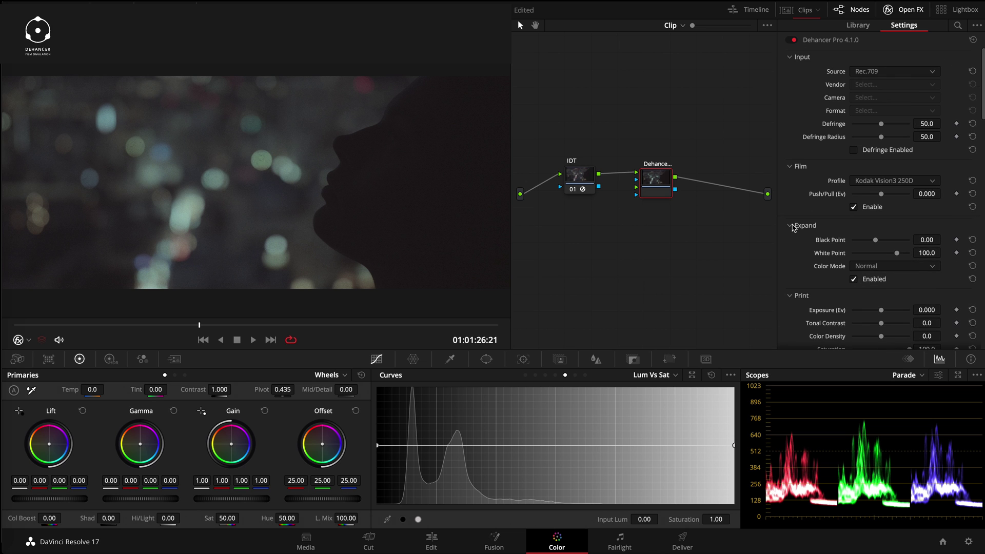
# - Set the Dehancer input source to Choose Camera, with vendor Arri, camera Alexa Mini and format Log C
pyautogui.click(885, 71)
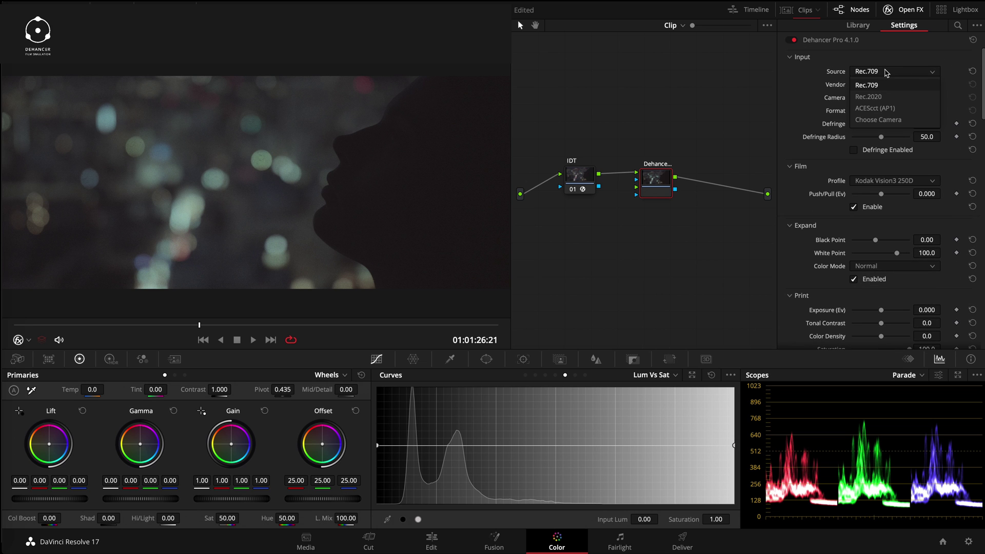
pyautogui.click(879, 120)
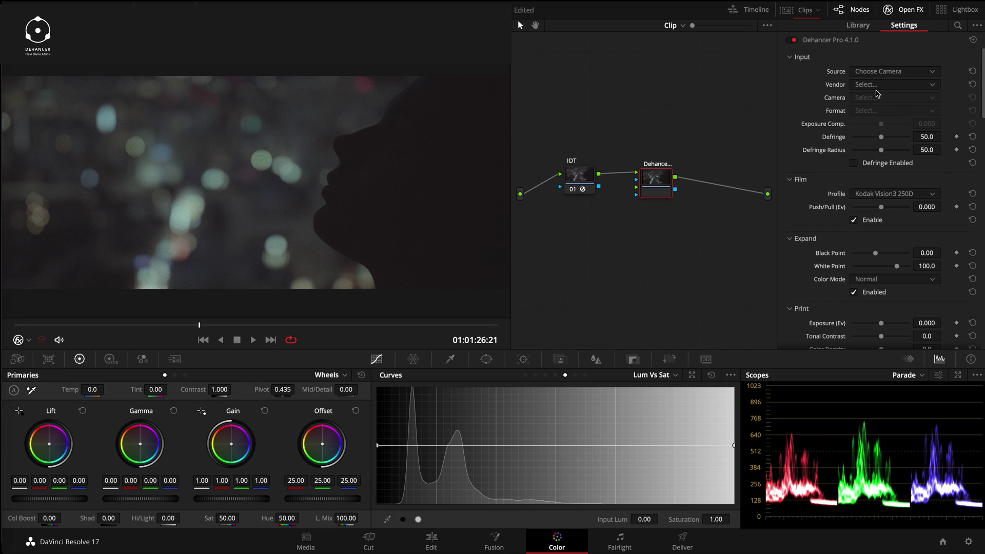
pyautogui.click(872, 85)
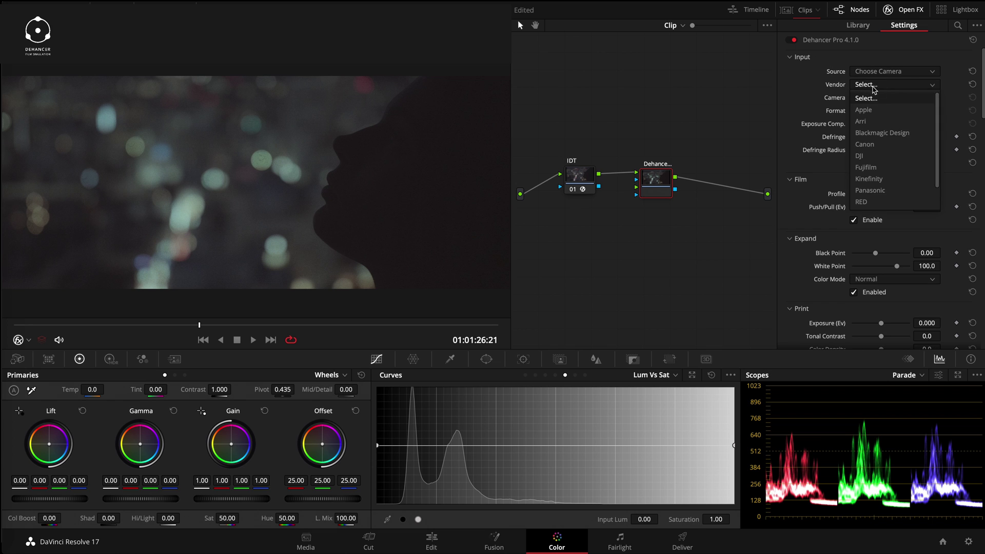
pyautogui.click(874, 121)
pyautogui.click(872, 99)
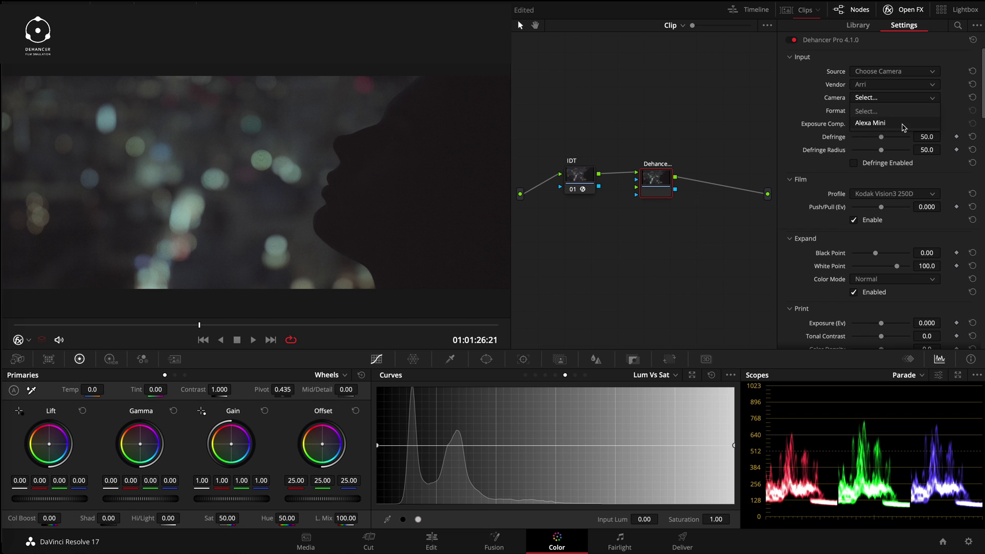
pyautogui.click(890, 126)
pyautogui.click(887, 110)
pyautogui.click(890, 138)
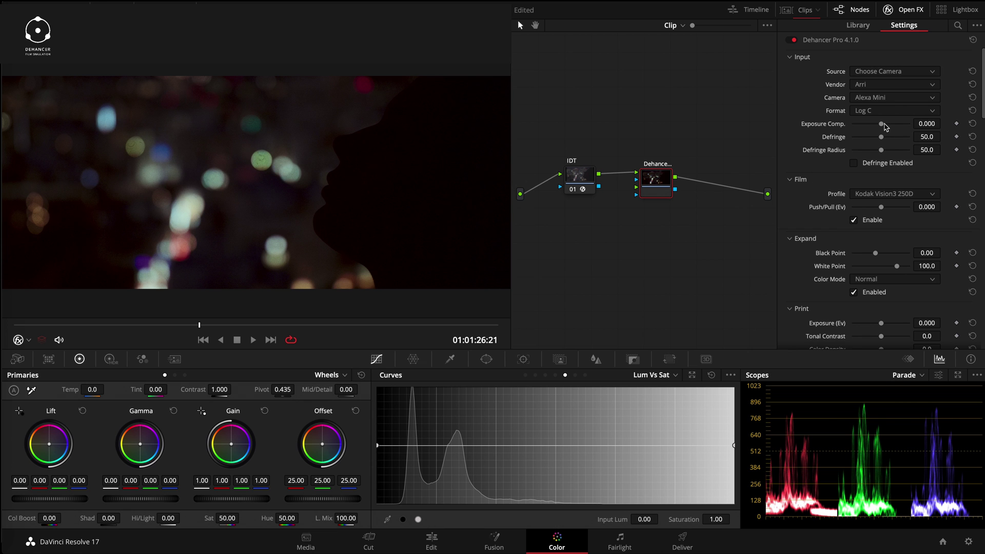
# - Raise the input exposure compensation to about 2.064 and enable Defringe with strength 70.7 and radius 56.9
pyautogui.moveTo(881, 123); pyautogui.dragTo(888, 150)
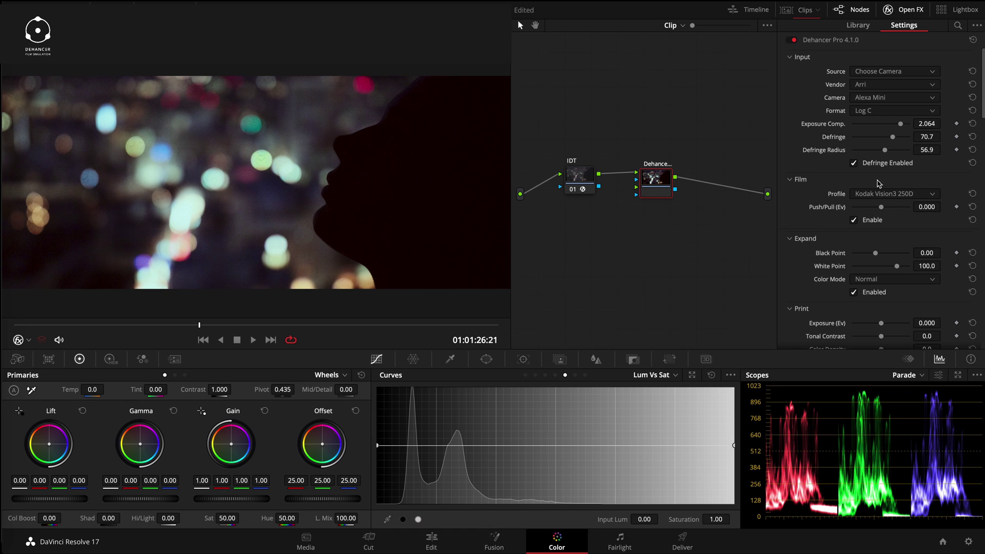
# - Change the film profile to Polaroid Type 100 Sepia (Exp. 2009)
pyautogui.click(892, 195)
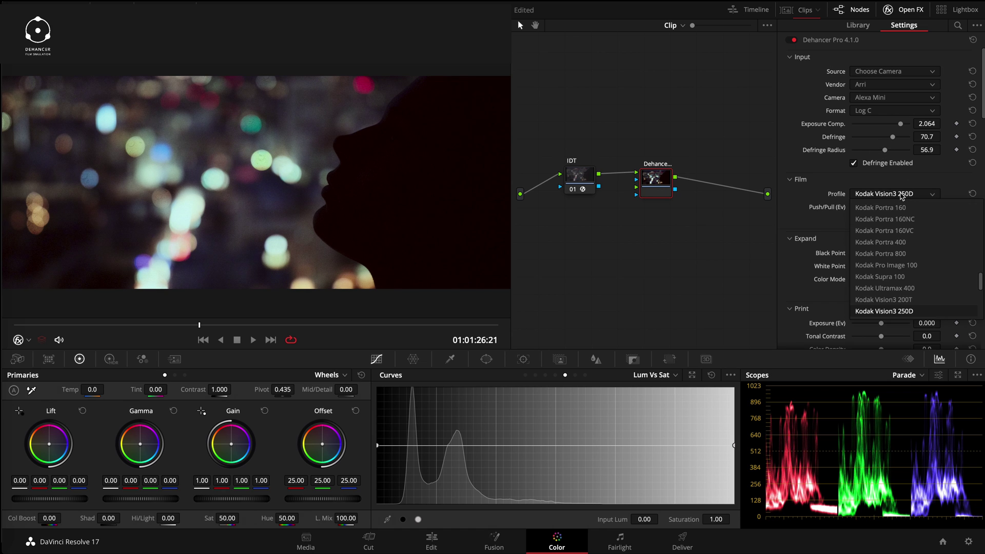
pyautogui.scroll(-5, 924, 202)
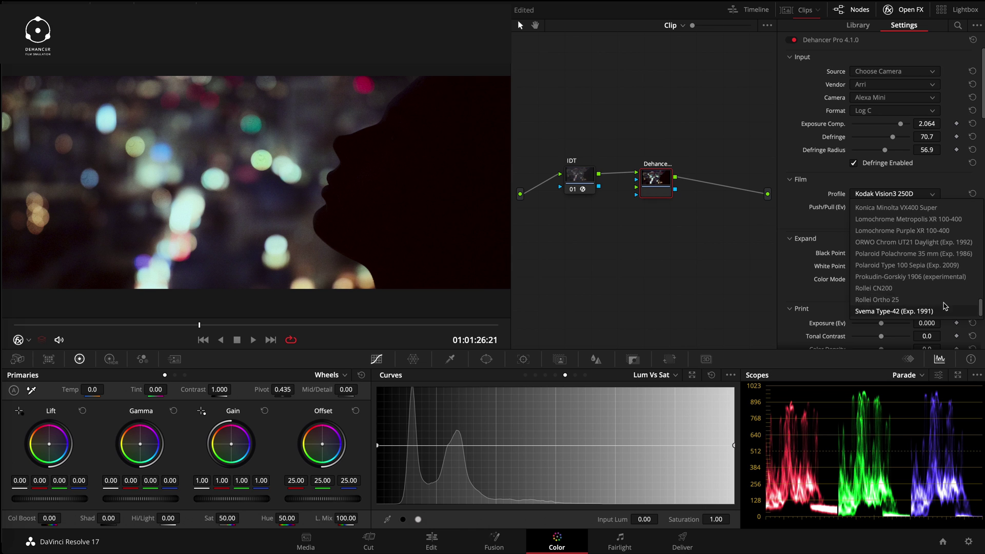
pyautogui.click(904, 266)
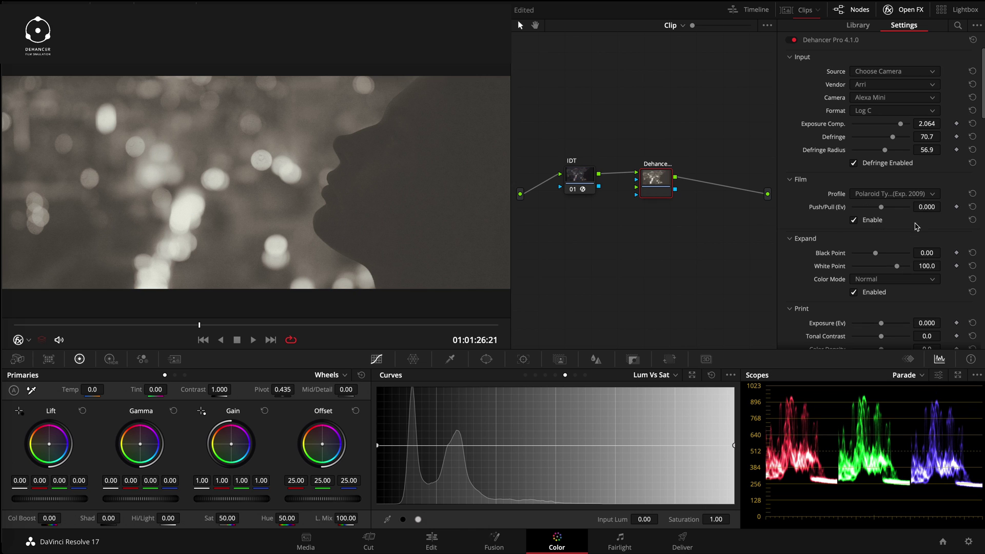
# - Try the film profiles Polaroid Polachrome 35 mm (Exp. 1986), Lomochrome Purple XR 100-400 and Lomochrome Metropolis XR 100-400 on the clip
pyautogui.click(918, 197)
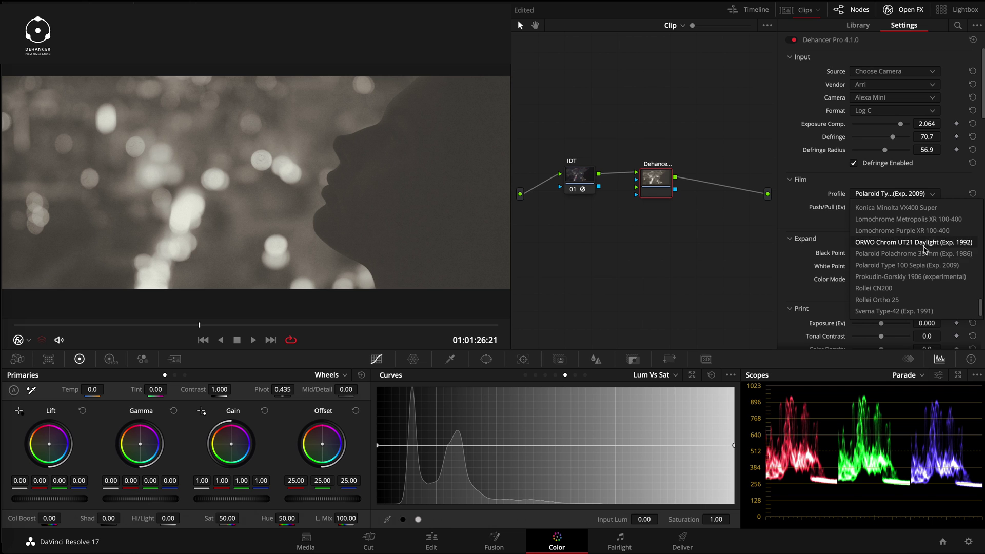
pyautogui.click(906, 254)
pyautogui.click(902, 198)
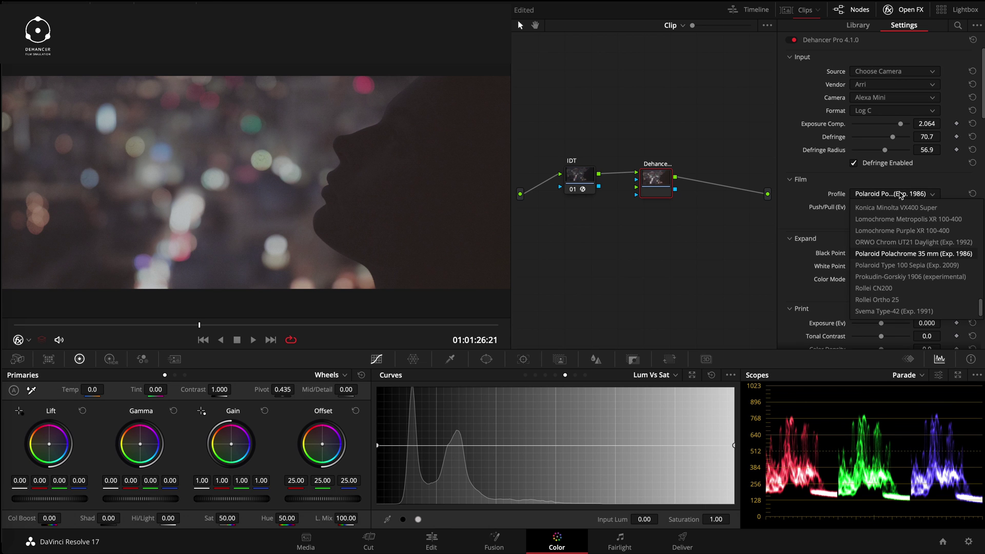
pyautogui.click(902, 230)
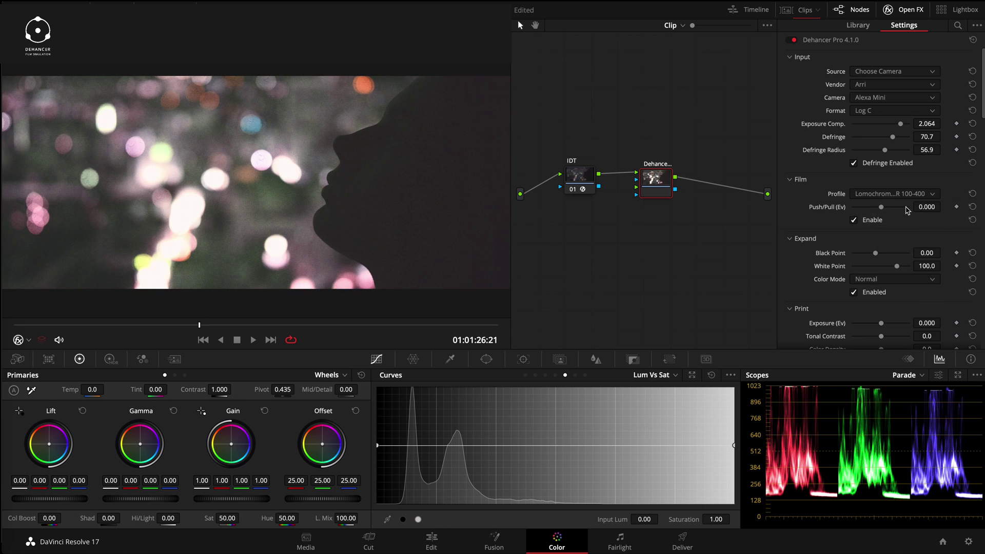
pyautogui.click(905, 195)
pyautogui.click(906, 219)
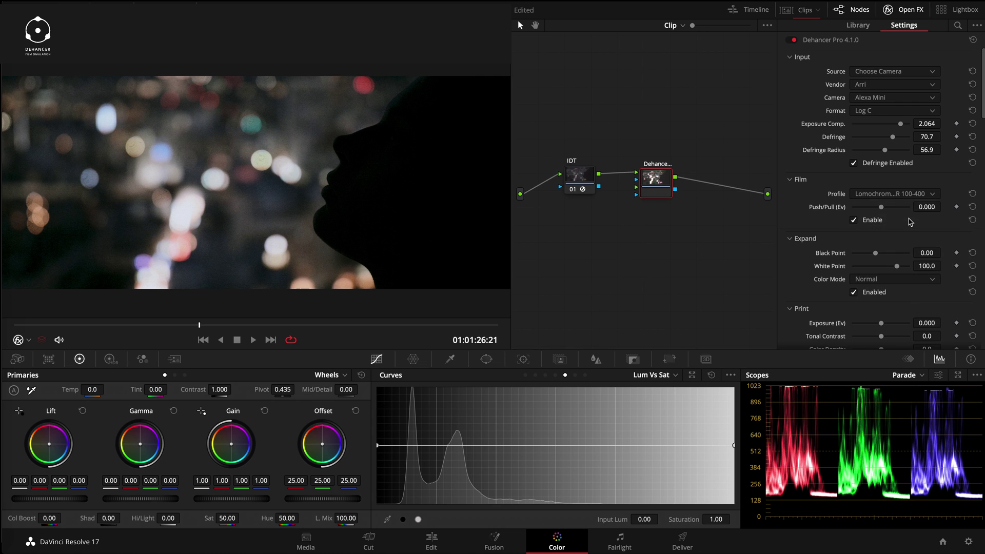
# - Try the film profiles Konica Minolta VX400 Super, Konica Impresa 50 (Exp. 2006) and Konica Centuria 100 DNP on the clip
pyautogui.click(906, 195)
pyautogui.scroll(2, 913, 256)
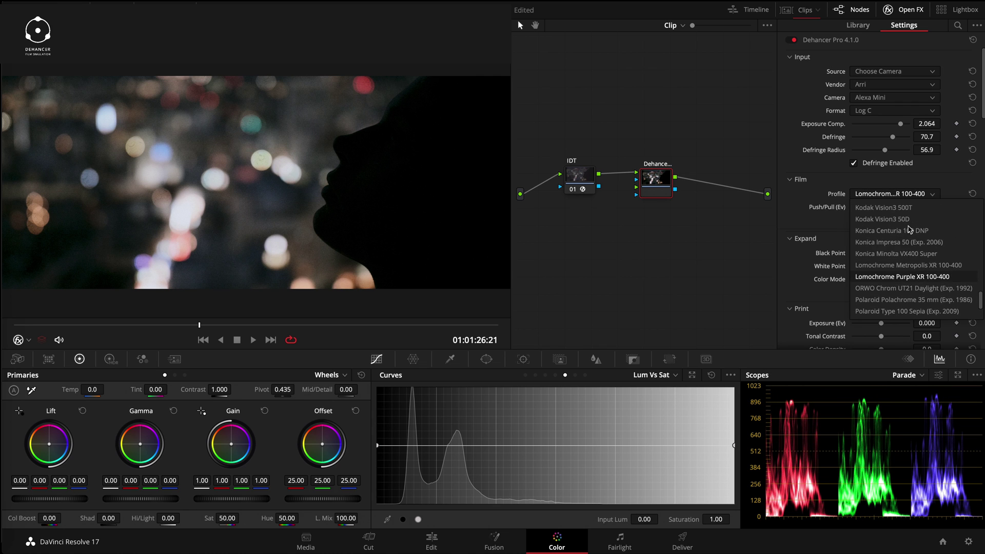
pyautogui.click(914, 255)
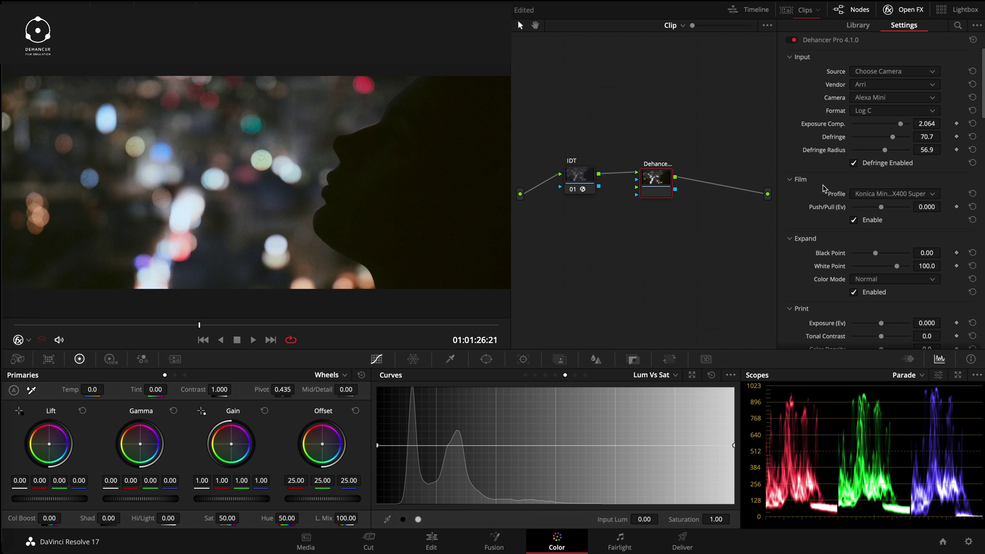
pyautogui.click(898, 194)
pyautogui.scroll(1, 921, 263)
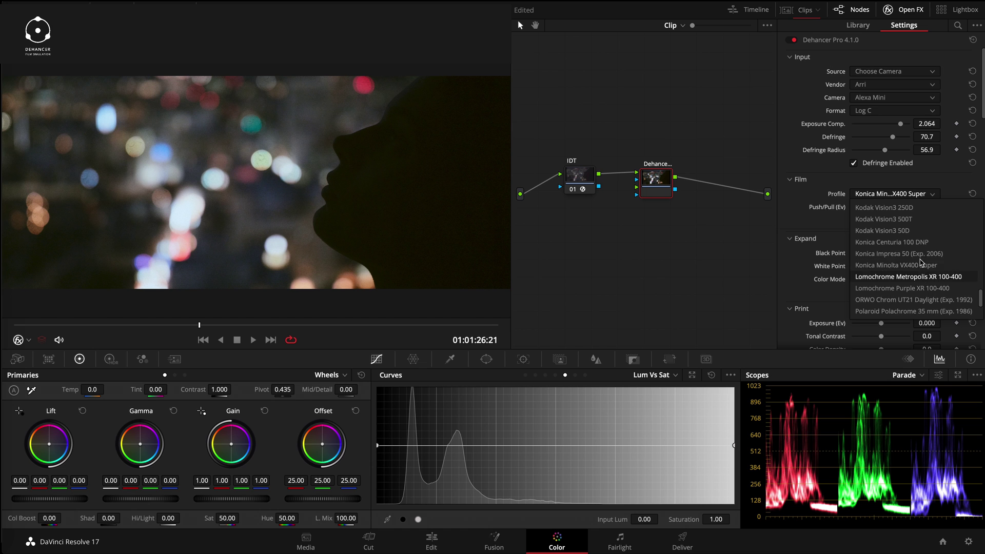
pyautogui.click(935, 255)
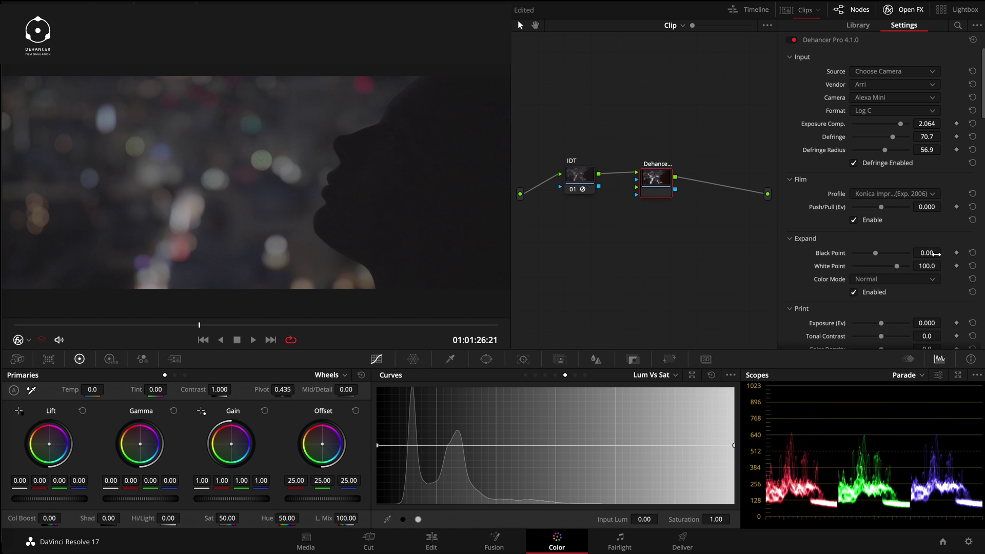
pyautogui.click(908, 194)
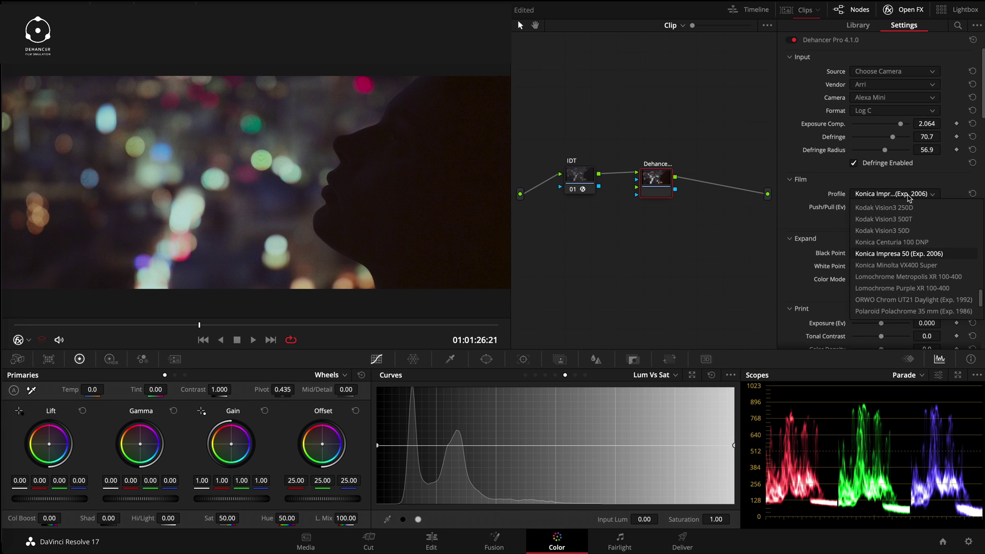
pyautogui.click(918, 265)
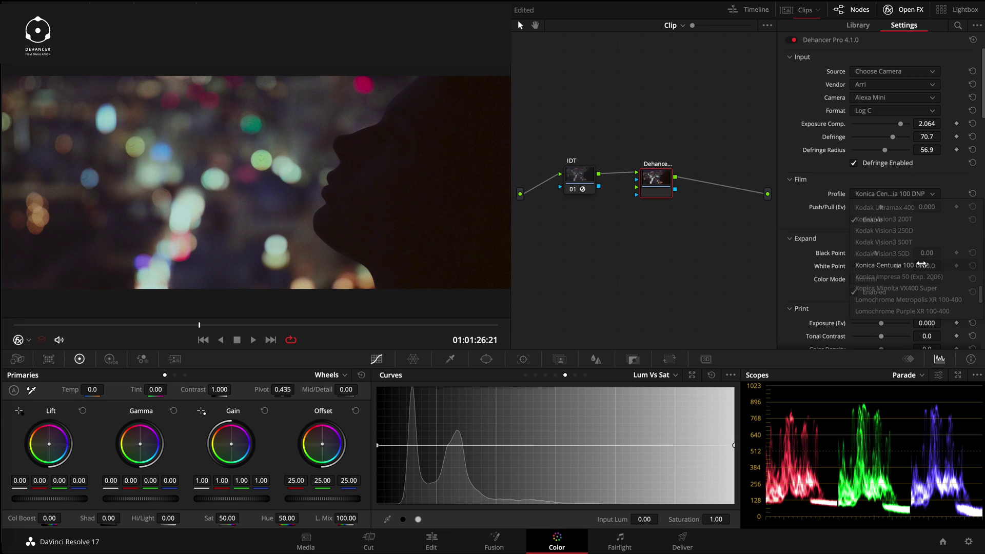
# - Compare the Kodak Vision3 film profiles 50D, 500T, 250D and 200T on the clip
pyautogui.click(913, 193)
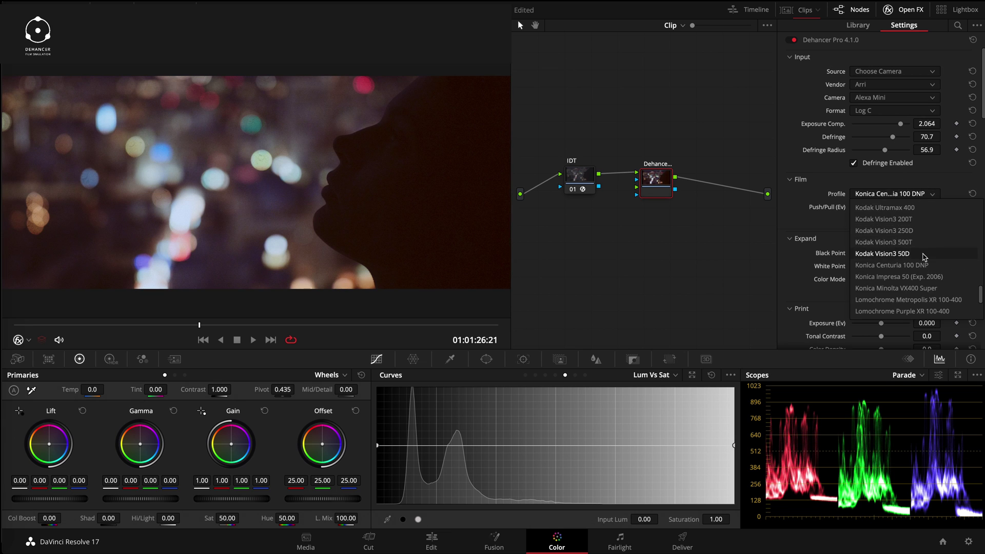
pyautogui.click(923, 253)
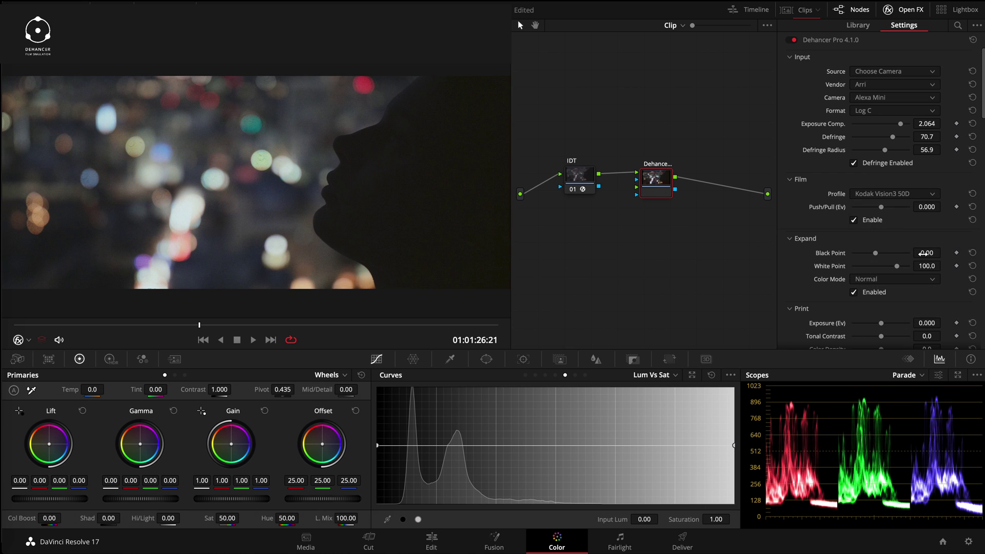
pyautogui.click(897, 195)
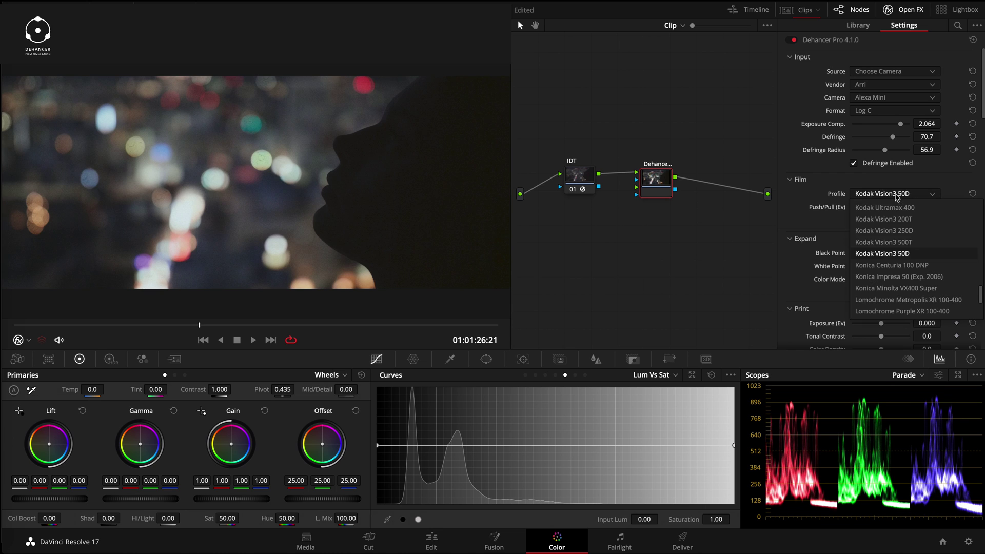
pyautogui.click(911, 246)
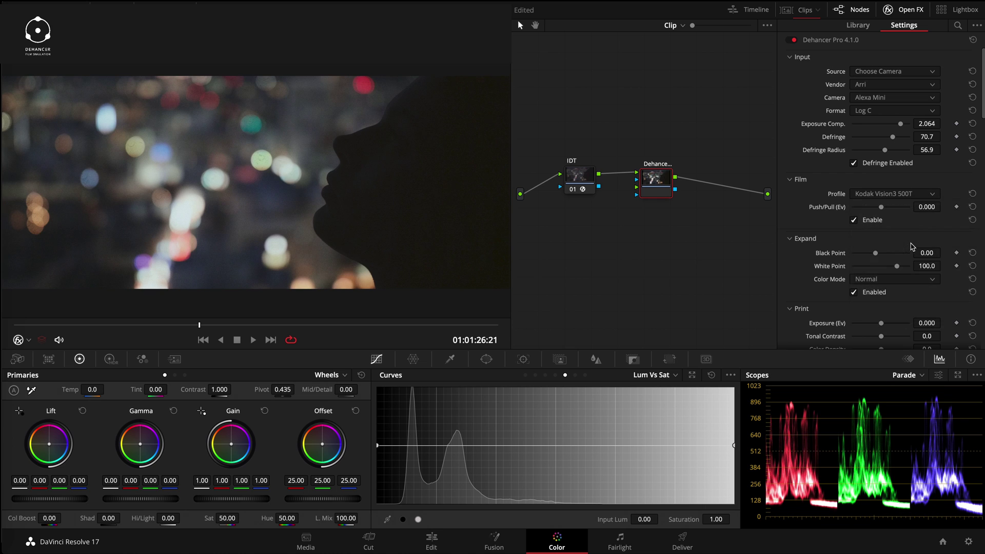
pyautogui.click(896, 196)
pyautogui.click(930, 230)
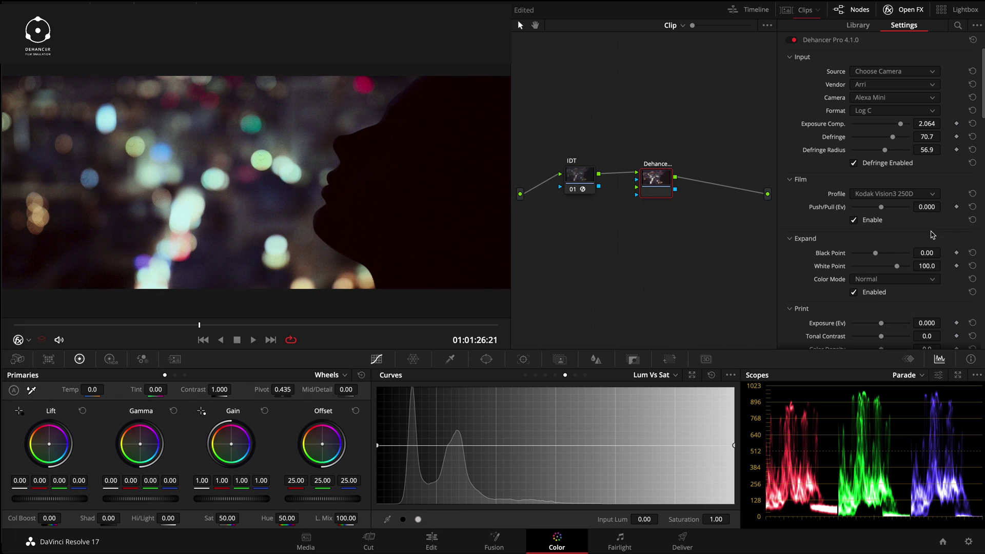
pyautogui.click(909, 194)
pyautogui.click(920, 219)
# - Set the film profile to Konica Impresa 50 (Exp. 2006)
pyautogui.click(908, 194)
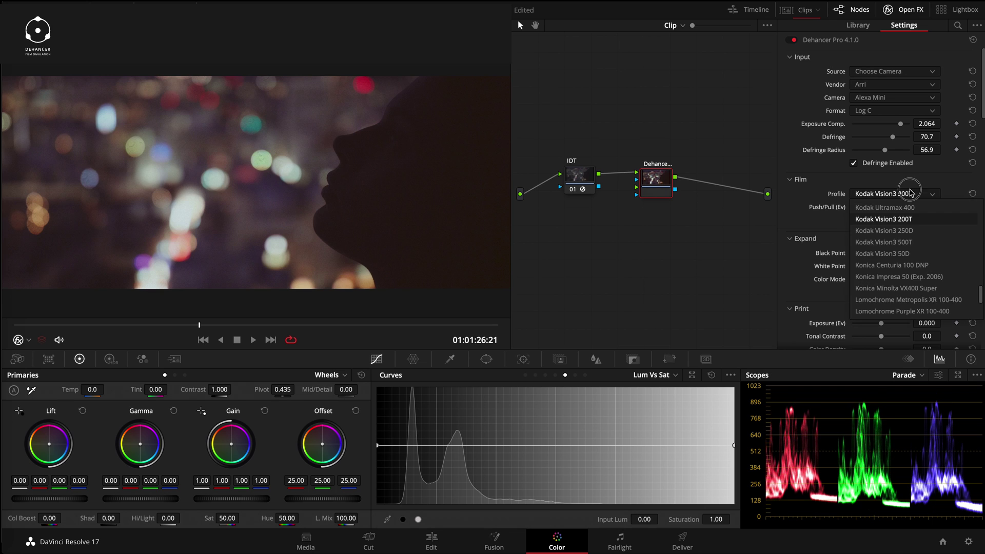
pyautogui.scroll(-1, 920, 249)
pyautogui.click(918, 244)
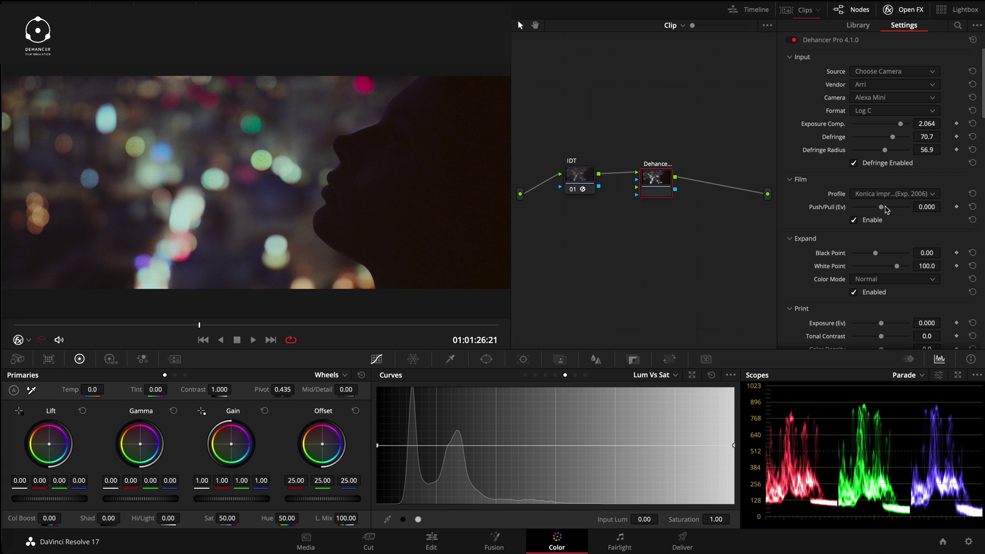
# - Set the film Push/Pull to about -0.238, with an Expand black point of about 2.03 and white point of about 104.3
pyautogui.moveTo(881, 208); pyautogui.dragTo(877, 216)
pyautogui.scroll(-3, 806, 238)
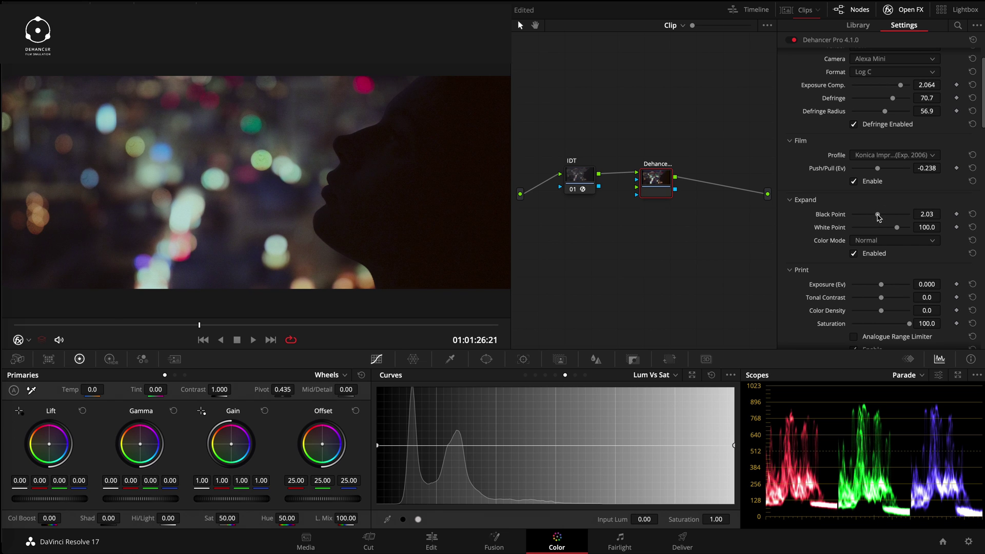
pyautogui.moveTo(895, 227); pyautogui.dragTo(899, 229)
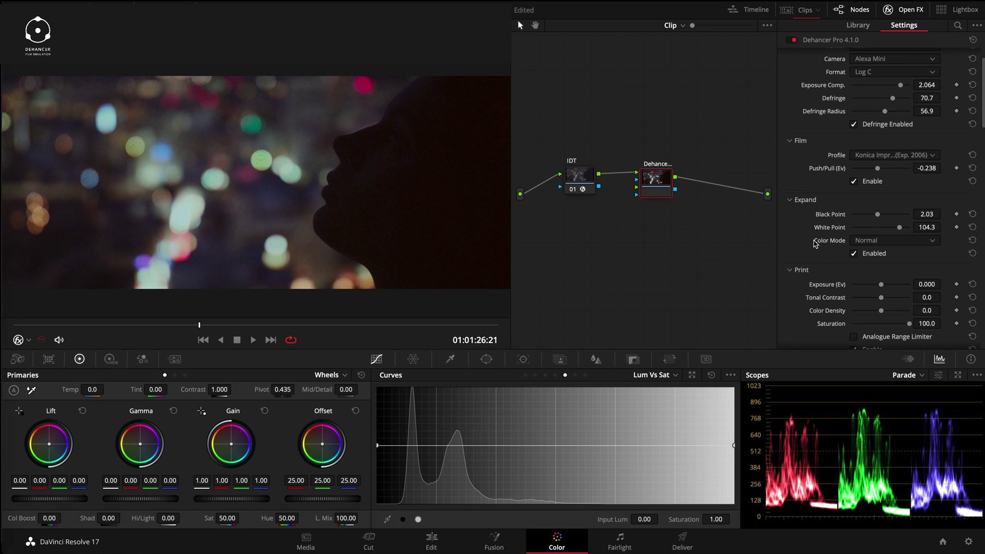
# - Set the Print exposure to about 0.084 and tonal contrast to about -2.3, and enable the Analogue Range Limiter
pyautogui.scroll(-3, 816, 243)
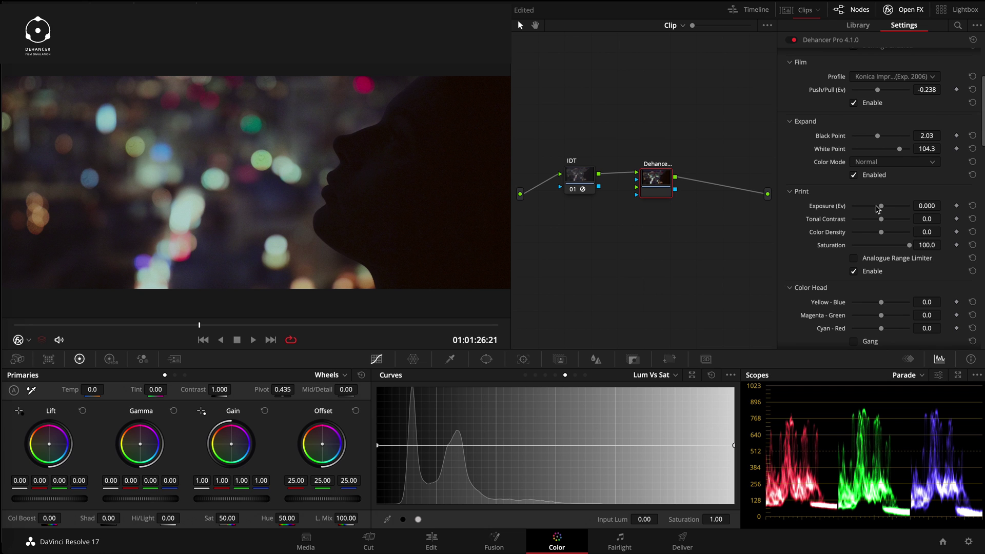
pyautogui.moveTo(878, 207); pyautogui.dragTo(880, 222)
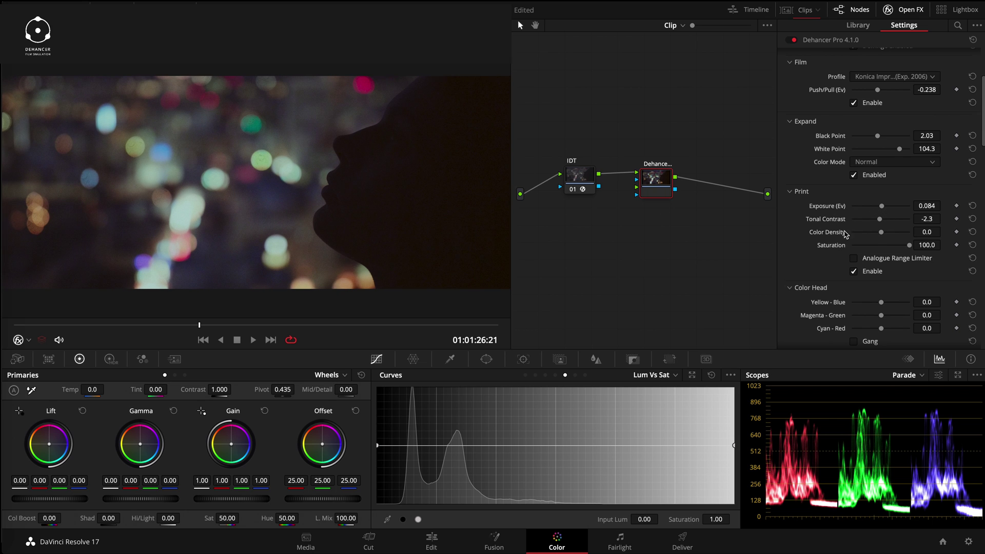
pyautogui.scroll(-2, 846, 235)
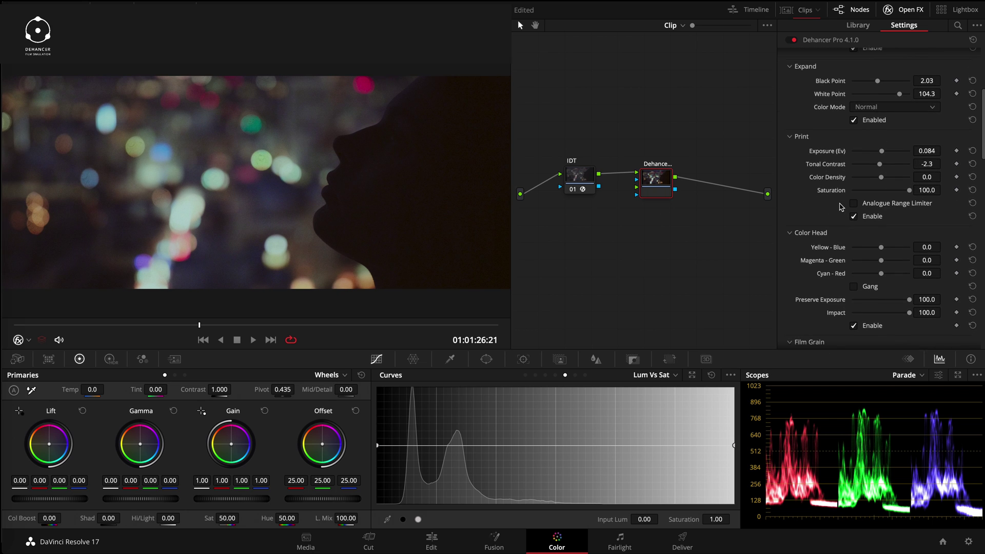
pyautogui.scroll(-1, 843, 205)
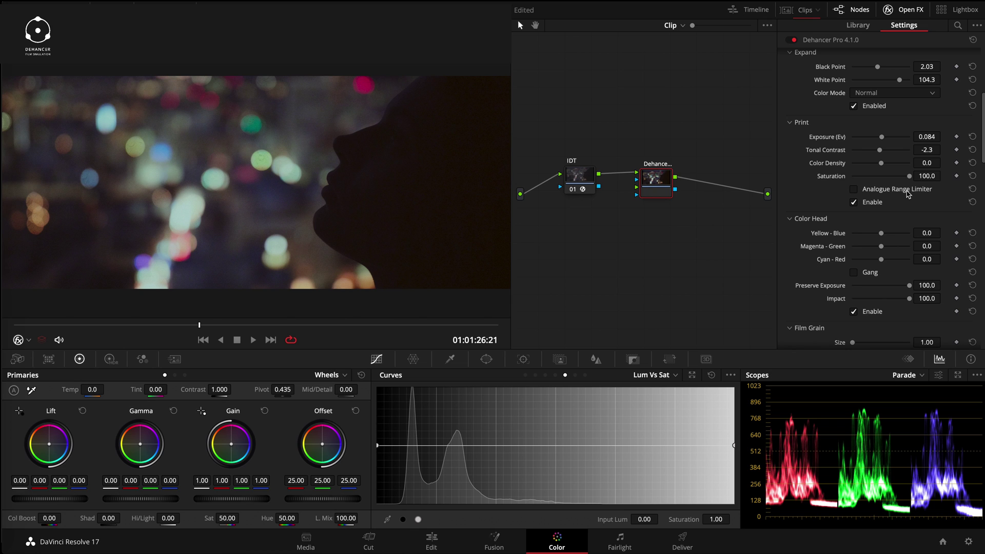
pyautogui.click(854, 190)
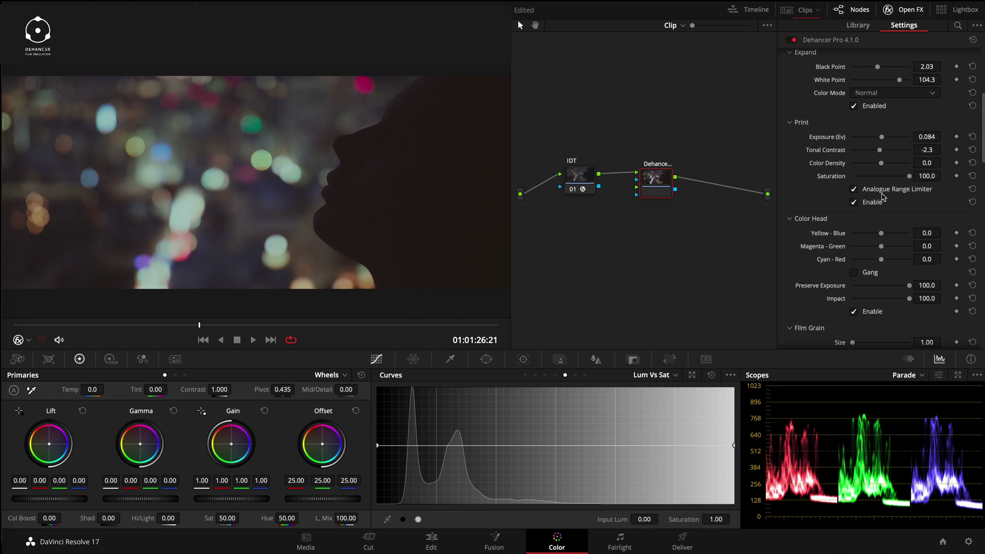
# - Try a Color Head Yellow - Blue shift of about 0.4 and reset it to its default
pyautogui.scroll(-2, 827, 200)
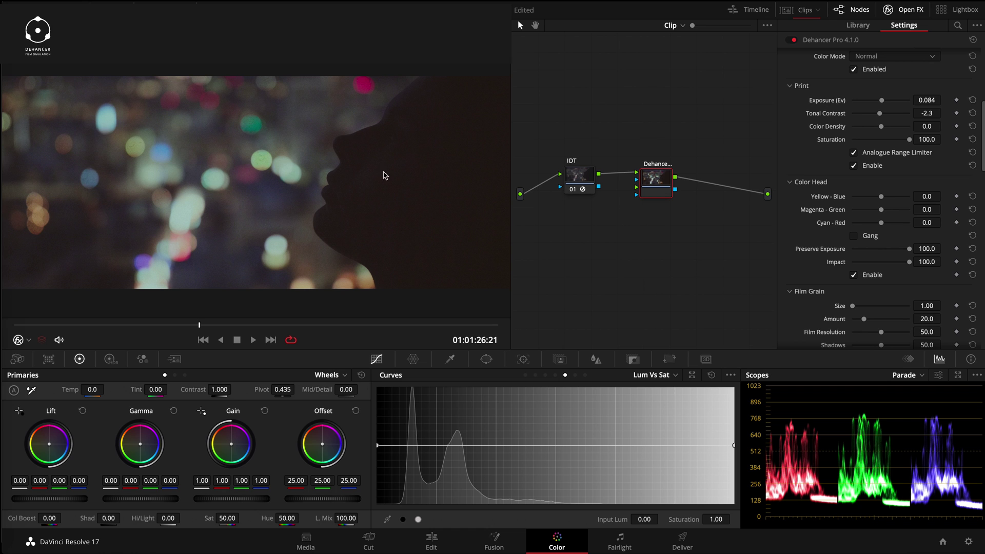
pyautogui.scroll(4, 825, 149)
pyautogui.scroll(4, 796, 119)
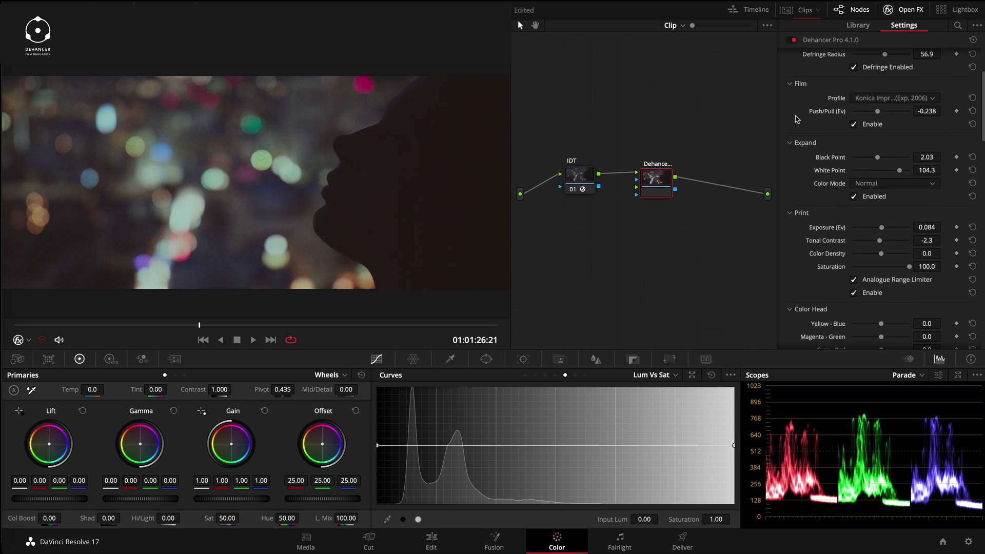
pyautogui.scroll(-8, 797, 119)
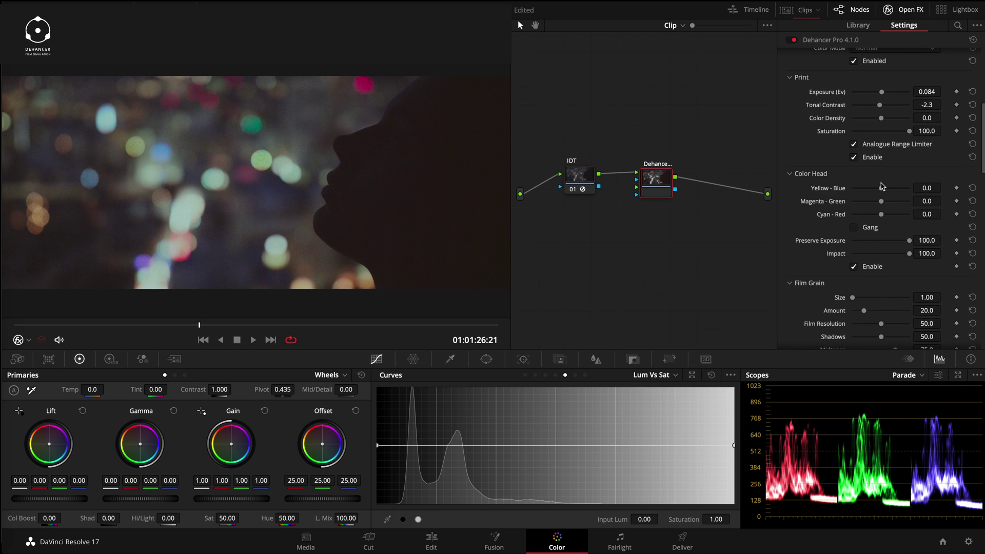
pyautogui.moveTo(886, 188); pyautogui.dragTo(881, 189)
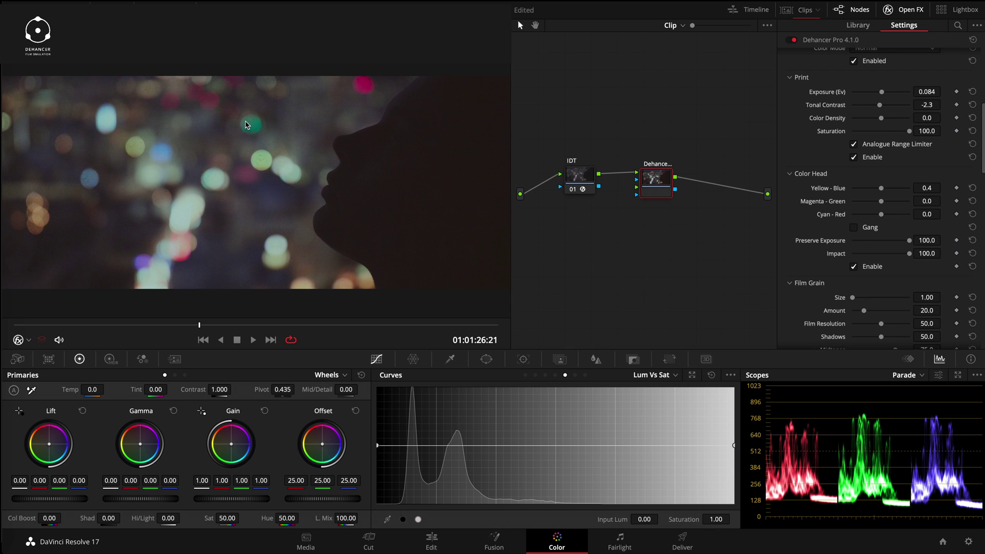
pyautogui.click(972, 187)
# - Set the Film Grain size to about 5.74, amount to 34.0 and shadows to 20.2, and compare the image with grain off and on
pyautogui.scroll(-2, 803, 226)
pyautogui.scroll(-2, 803, 226)
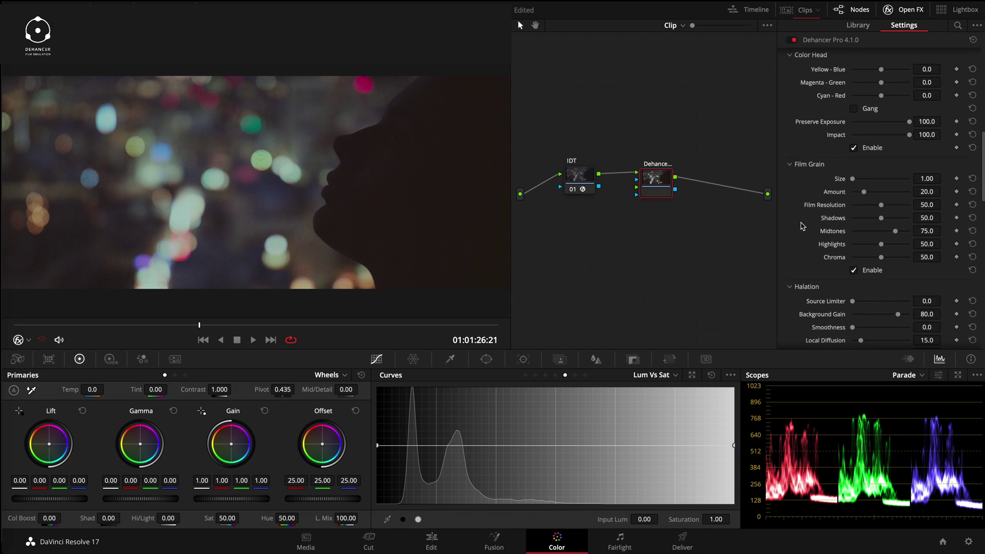
pyautogui.moveTo(852, 179); pyautogui.dragTo(873, 193)
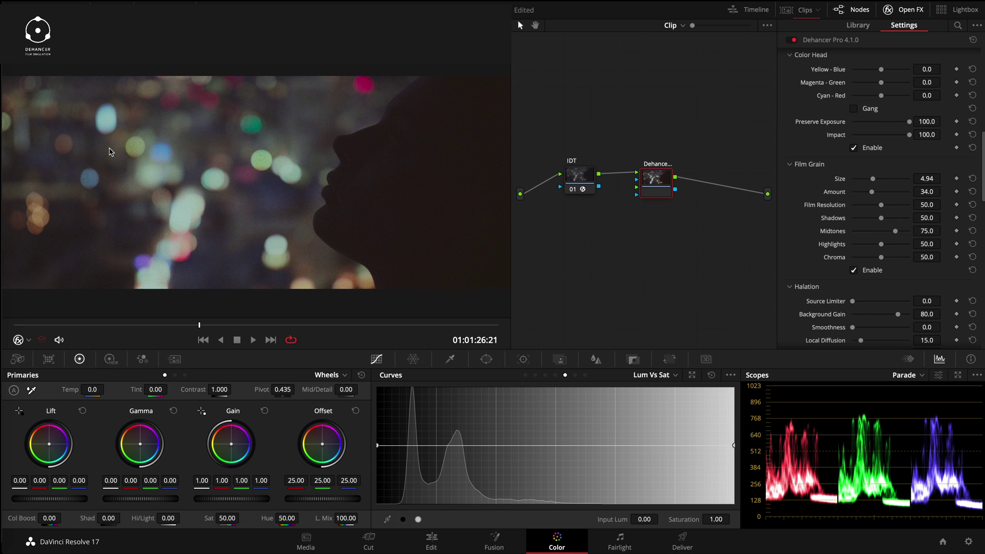
pyautogui.scroll(2, 310, 226)
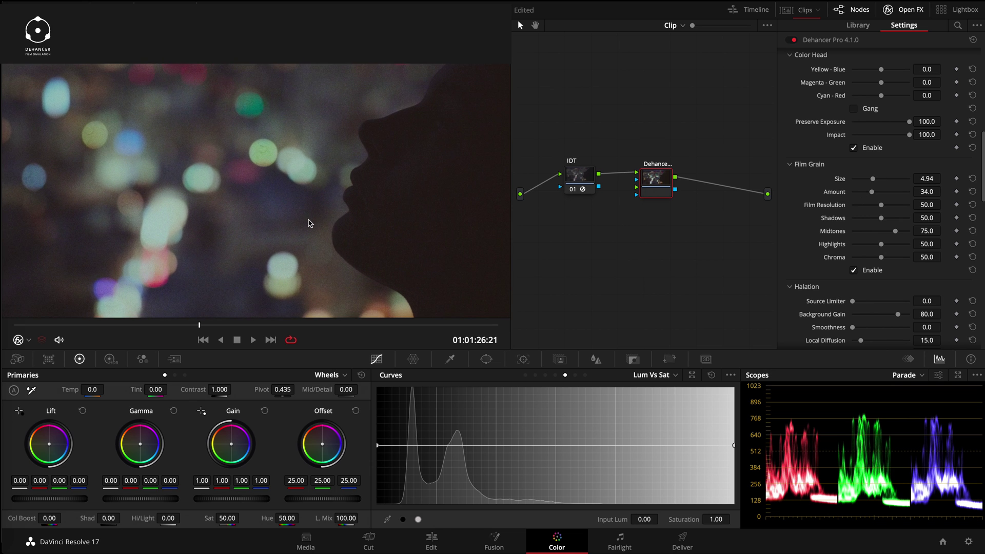
pyautogui.moveTo(874, 182); pyautogui.dragTo(864, 221)
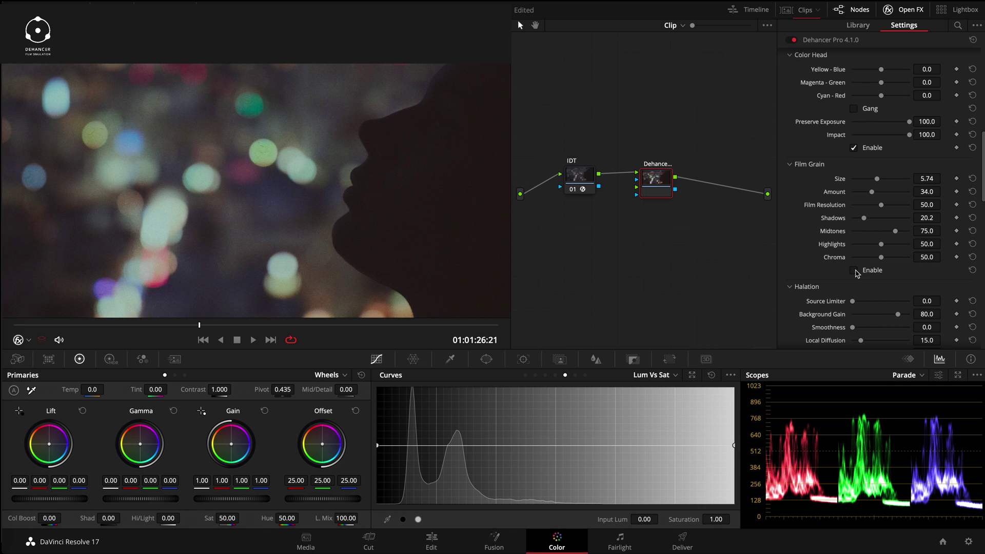
pyautogui.click(854, 271)
# - Enable Bloom and set Highlights to about 88.1, Source Limiter to 39.5, Diffusion to 49.5 and Amplify to 51.4
pyautogui.scroll(-2, 784, 251)
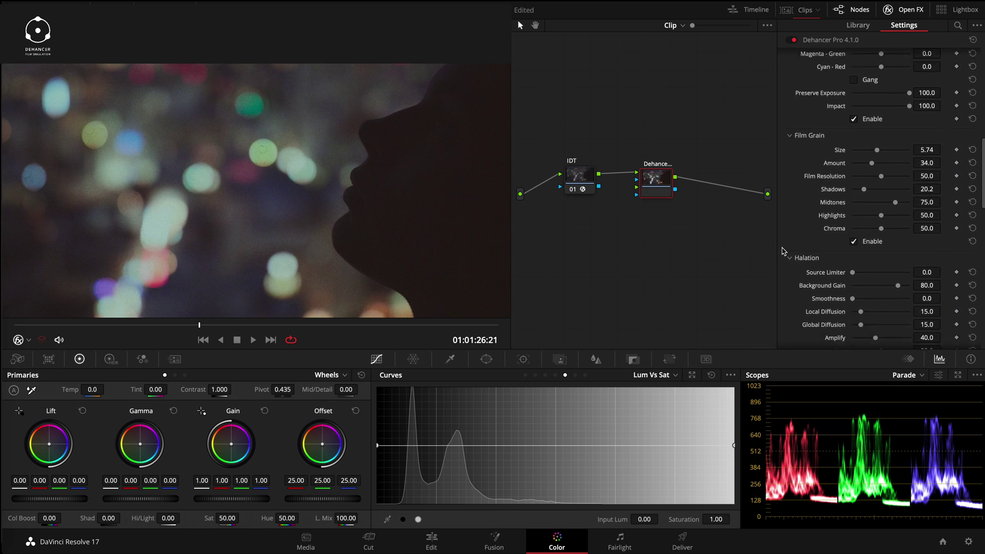
pyautogui.scroll(-12, 783, 252)
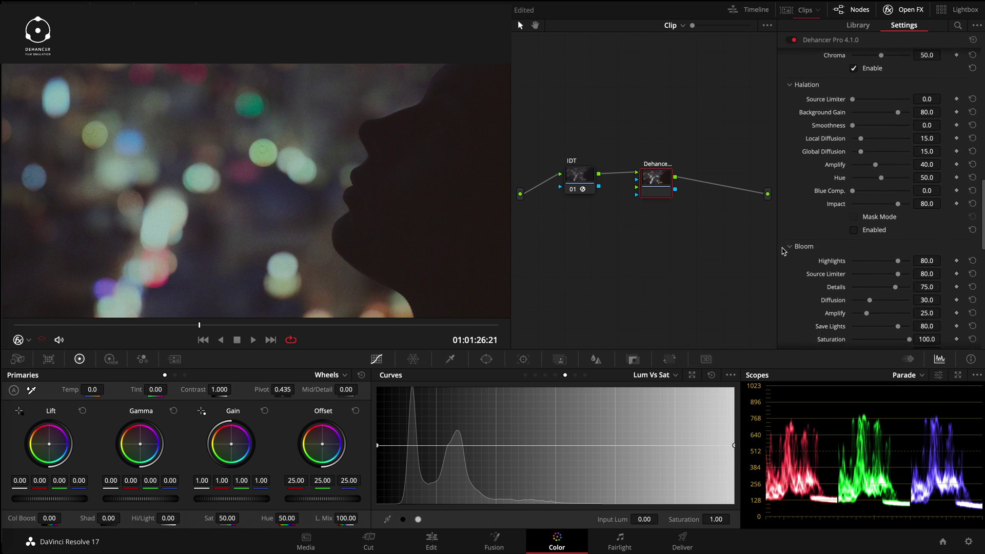
pyautogui.scroll(-1, 783, 251)
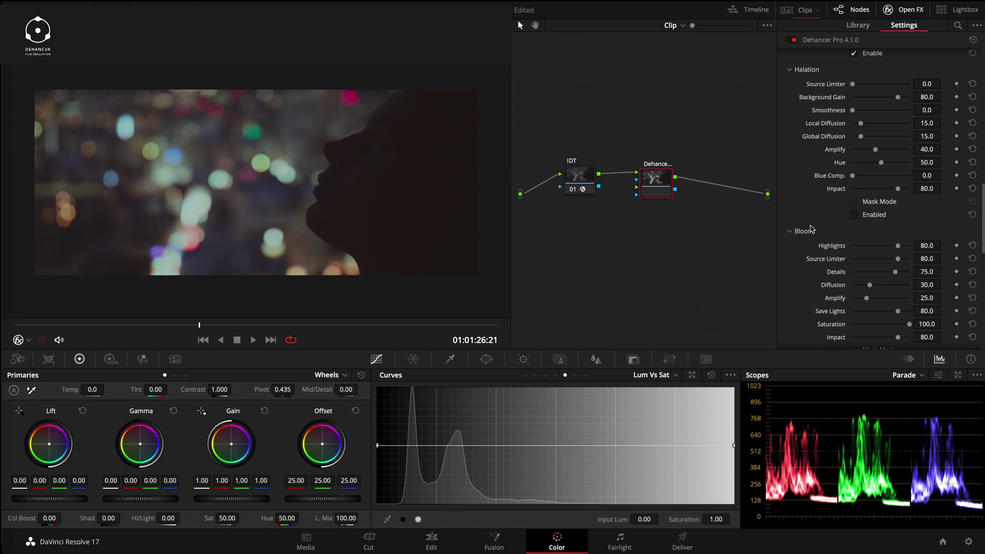
pyautogui.scroll(-2, 812, 229)
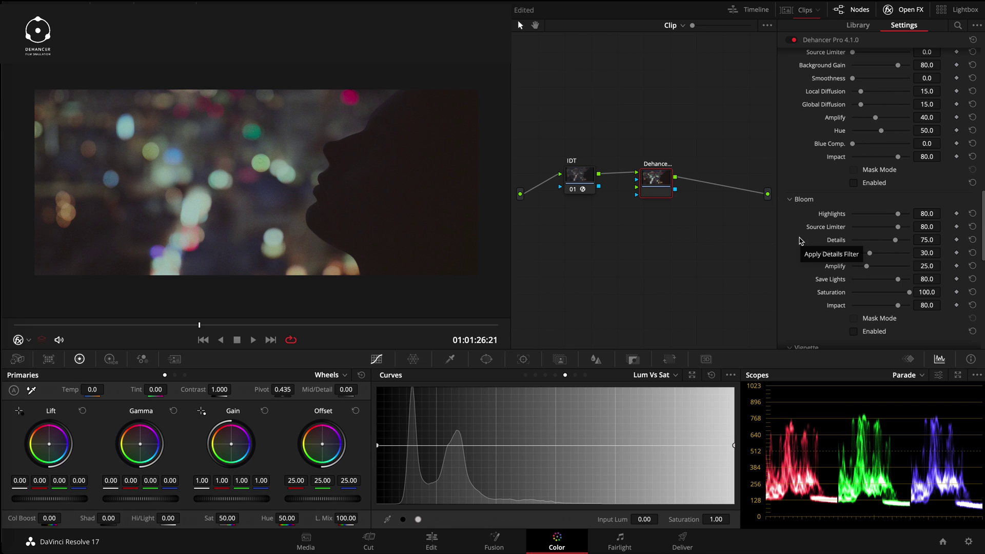
pyautogui.scroll(-1, 802, 241)
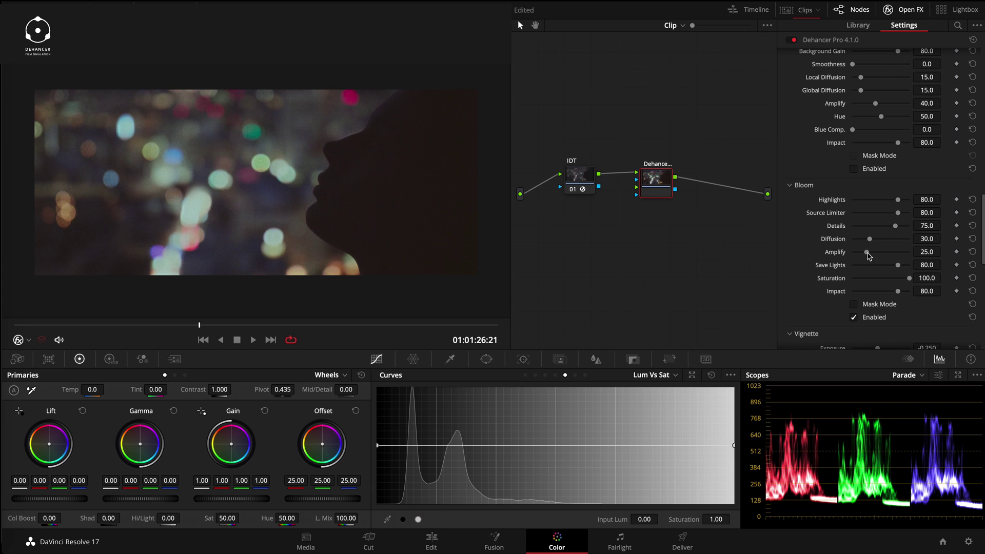
pyautogui.moveTo(868, 254)
pyautogui.mouseDown()
pyautogui.moveTo(890, 259)
pyautogui.moveTo(879, 241)
pyautogui.mouseUp()
pyautogui.moveTo(897, 201); pyautogui.dragTo(878, 216)
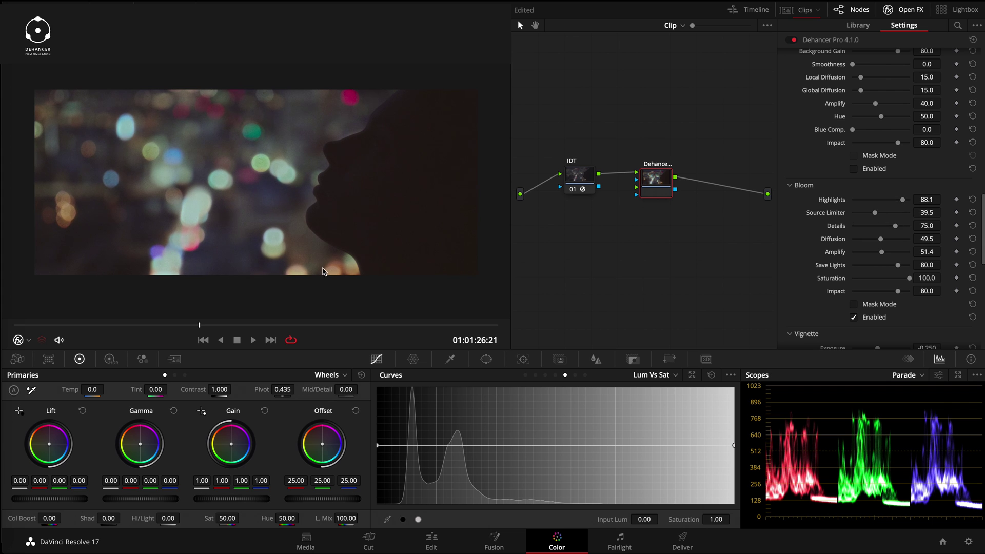
# - Set the Bloom Save Lights to about 75.2 and Impact to about 93.6, and compare the image with Bloom off and on
pyautogui.scroll(-3, 805, 255)
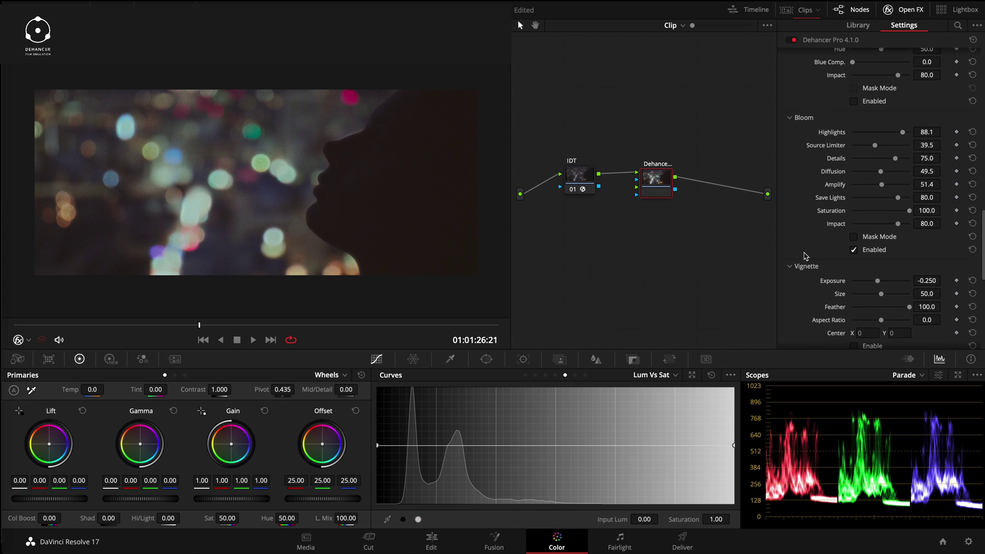
pyautogui.moveTo(897, 226)
pyautogui.mouseDown()
pyautogui.moveTo(879, 222)
pyautogui.moveTo(916, 220)
pyautogui.moveTo(907, 223)
pyautogui.mouseUp()
pyautogui.moveTo(896, 200)
pyautogui.mouseDown()
pyautogui.moveTo(886, 200)
pyautogui.moveTo(896, 202)
pyautogui.mouseUp()
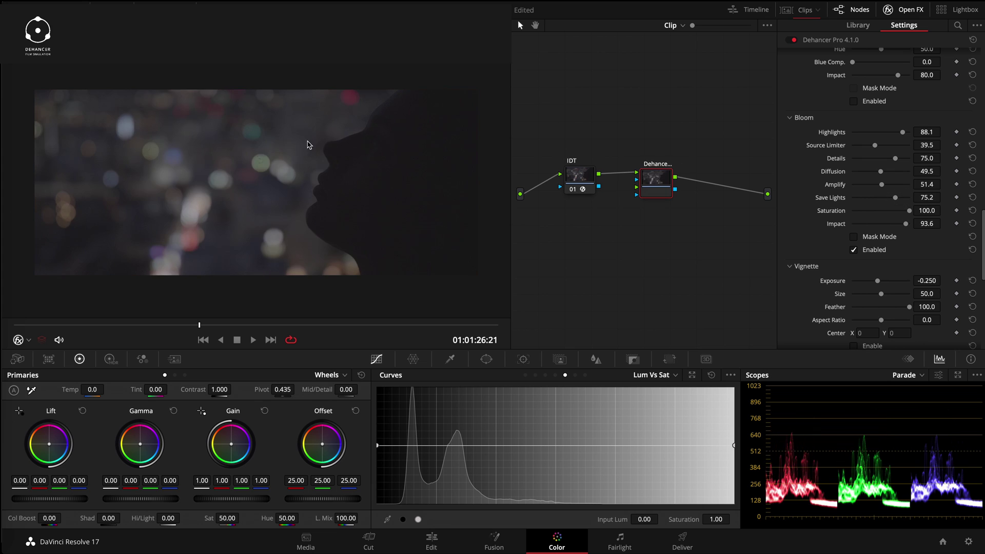
pyautogui.click(854, 251)
pyautogui.click(853, 250)
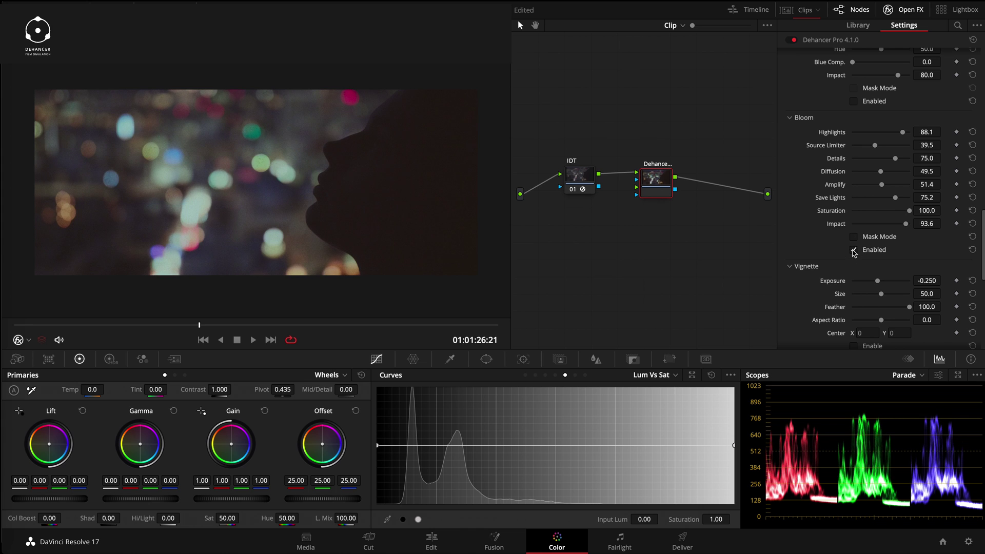
# - Enable Halation and raise its Source Limiter
pyautogui.scroll(5, 807, 220)
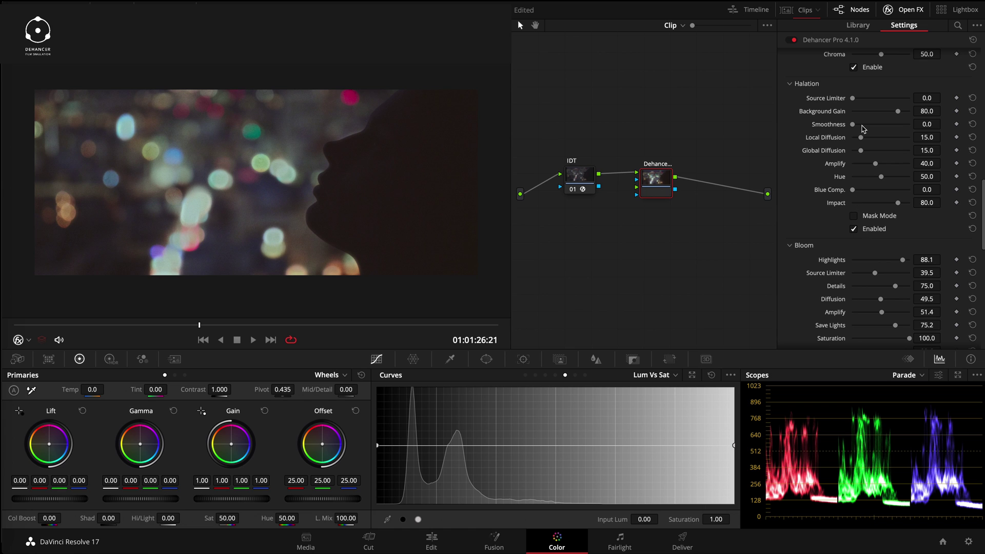
pyautogui.moveTo(853, 99); pyautogui.dragTo(881, 127)
# - Enable Film Breath and set its Period to 11
pyautogui.scroll(-5, 824, 205)
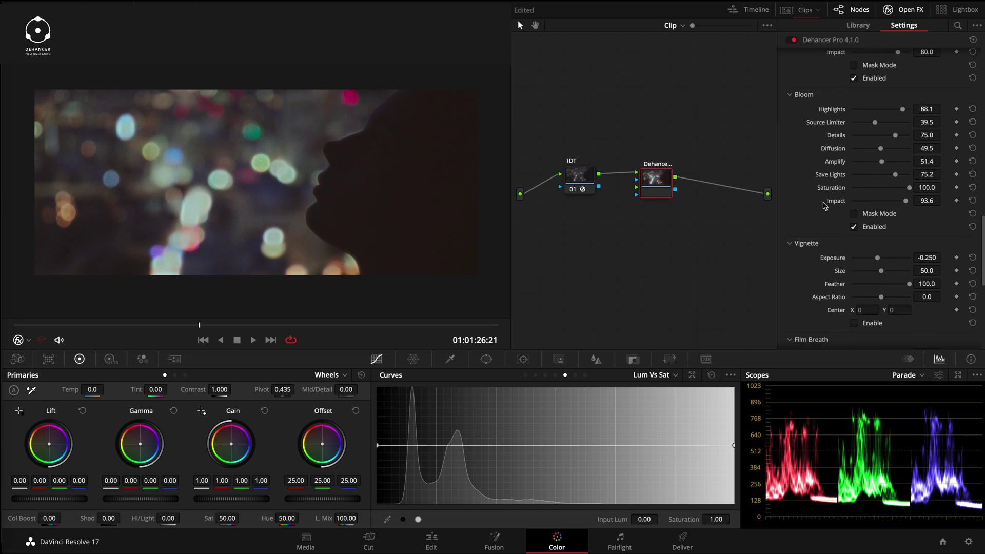
pyautogui.scroll(-6, 825, 205)
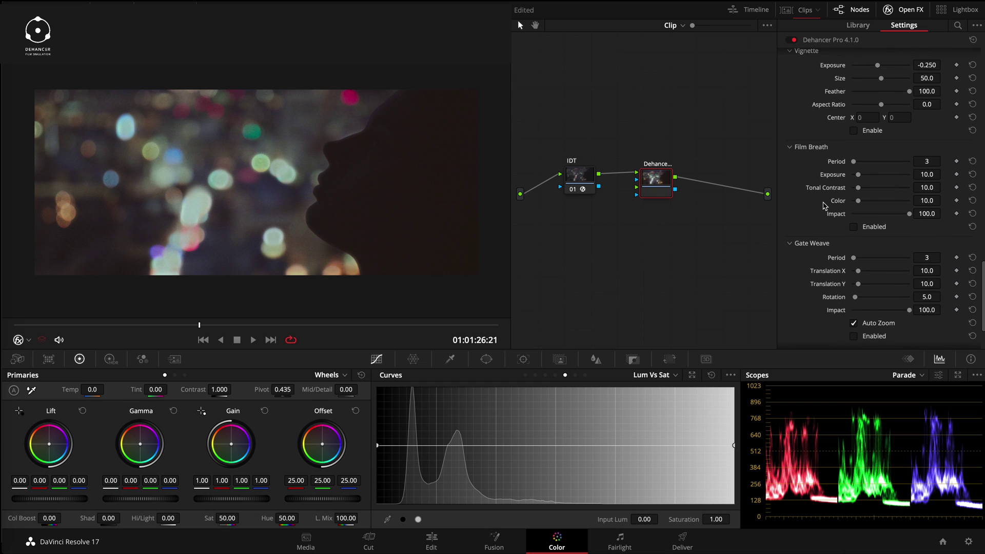
pyautogui.click(854, 228)
pyautogui.moveTo(853, 165); pyautogui.dragTo(857, 163)
# - Go to the frame at 01:01:27:15, enlarge the image and compare it with Bloom off and on
pyautogui.scroll(-2, 819, 234)
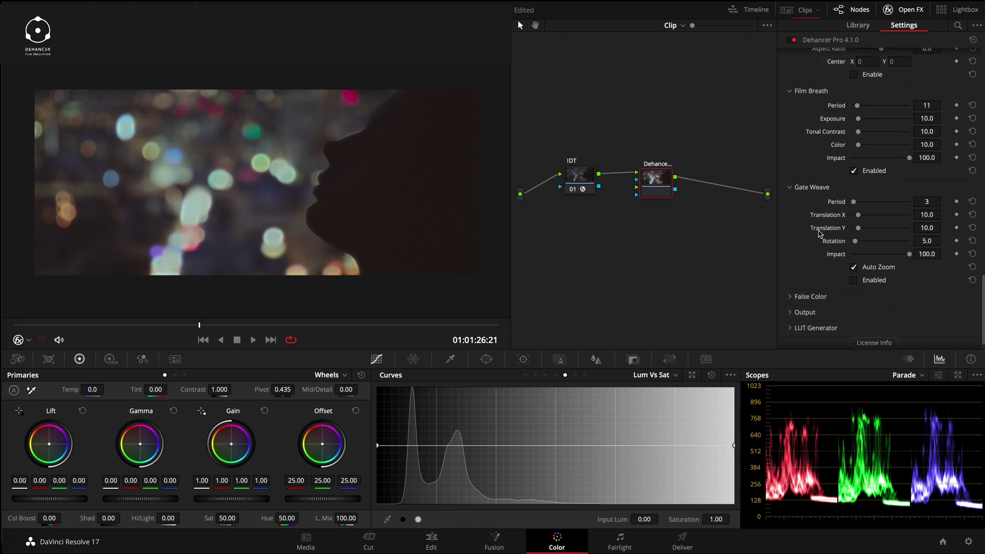
pyautogui.scroll(-1, 819, 234)
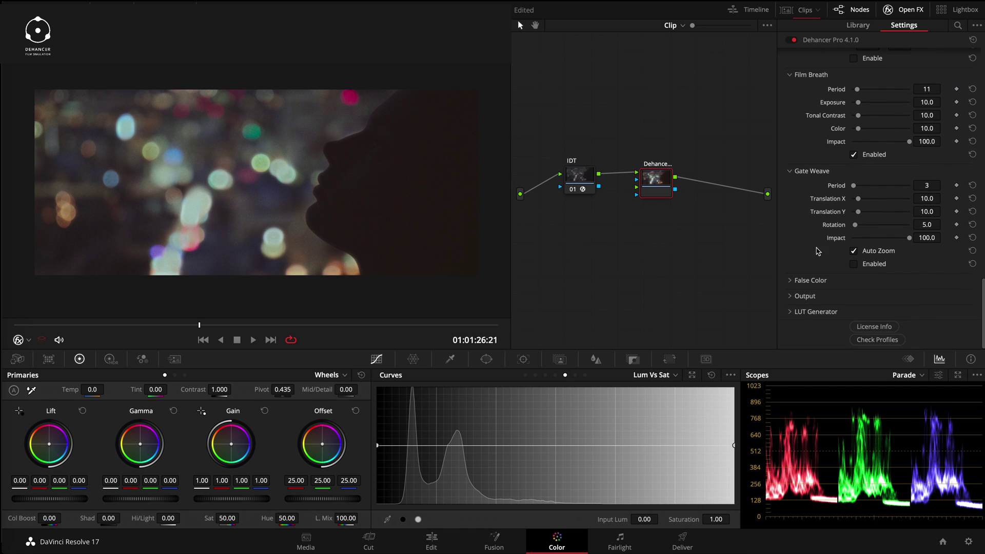
pyautogui.scroll(2, 816, 200)
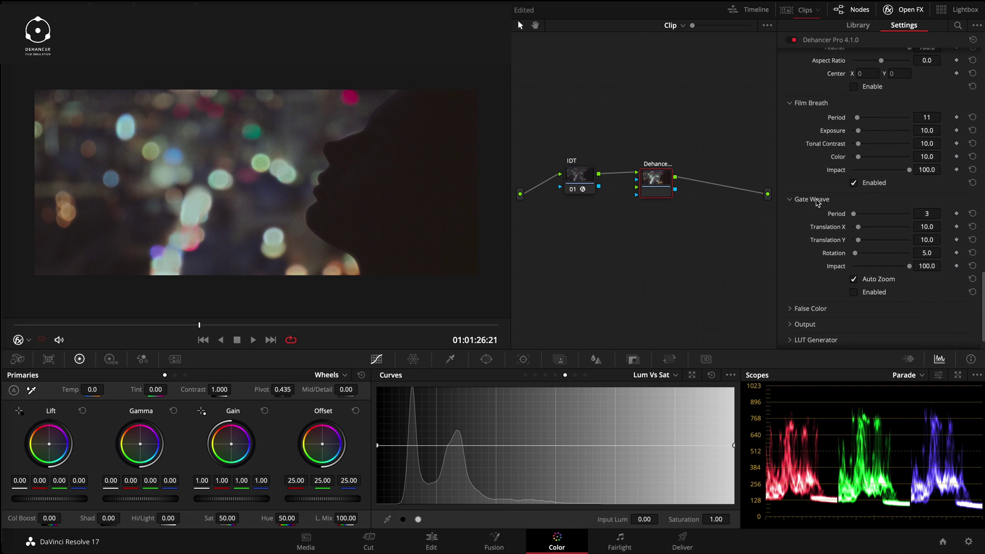
pyautogui.scroll(-1, 817, 203)
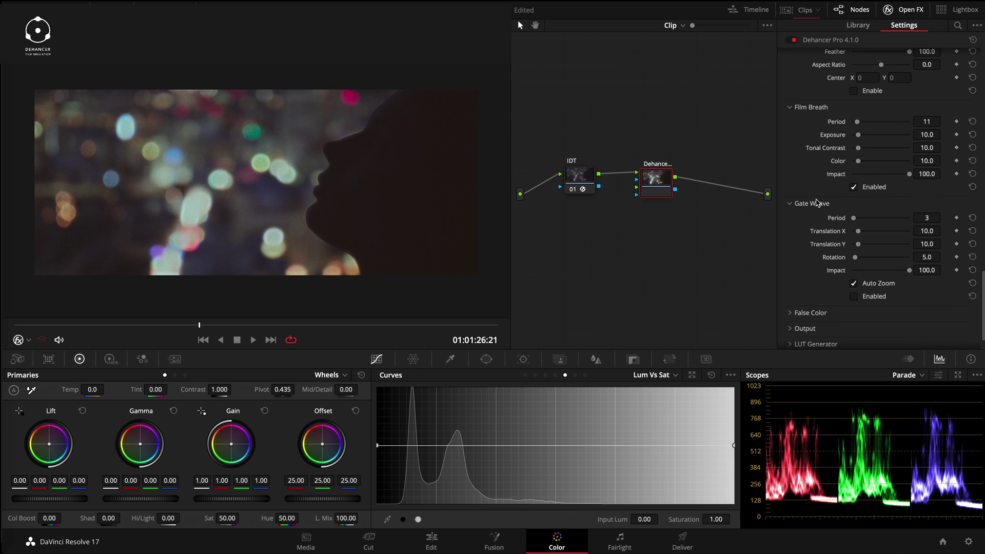
pyautogui.click(327, 326)
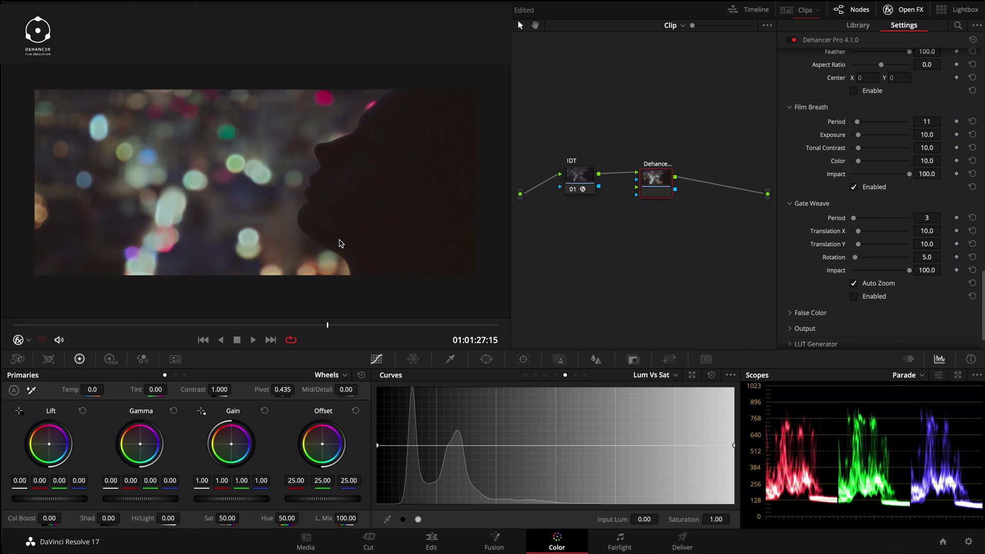
pyautogui.scroll(2, 277, 181)
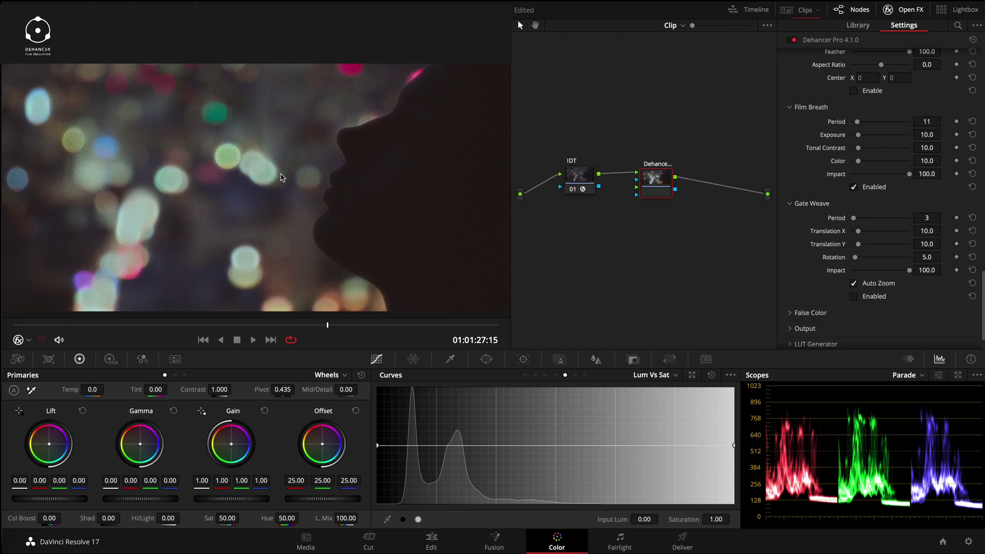
pyautogui.scroll(3, 793, 160)
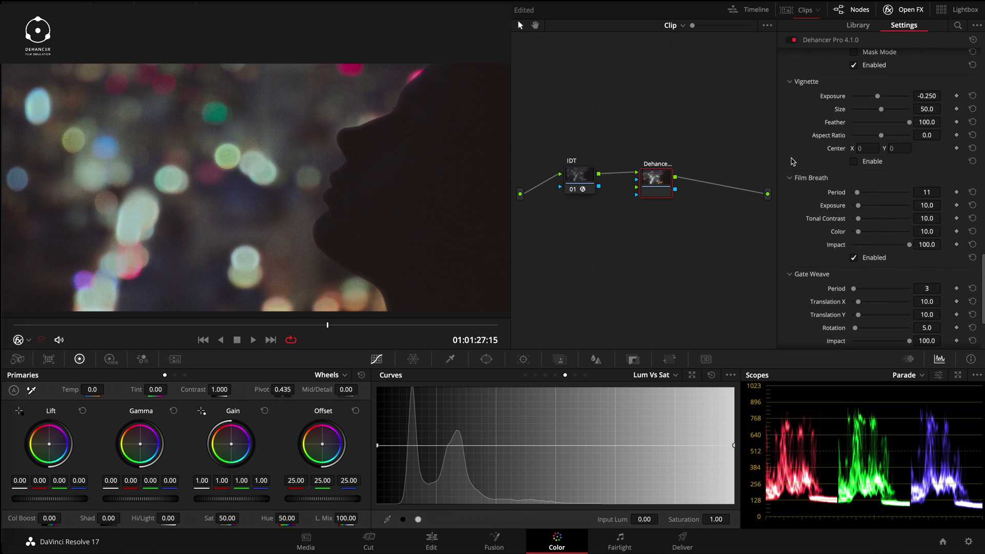
pyautogui.scroll(10, 800, 169)
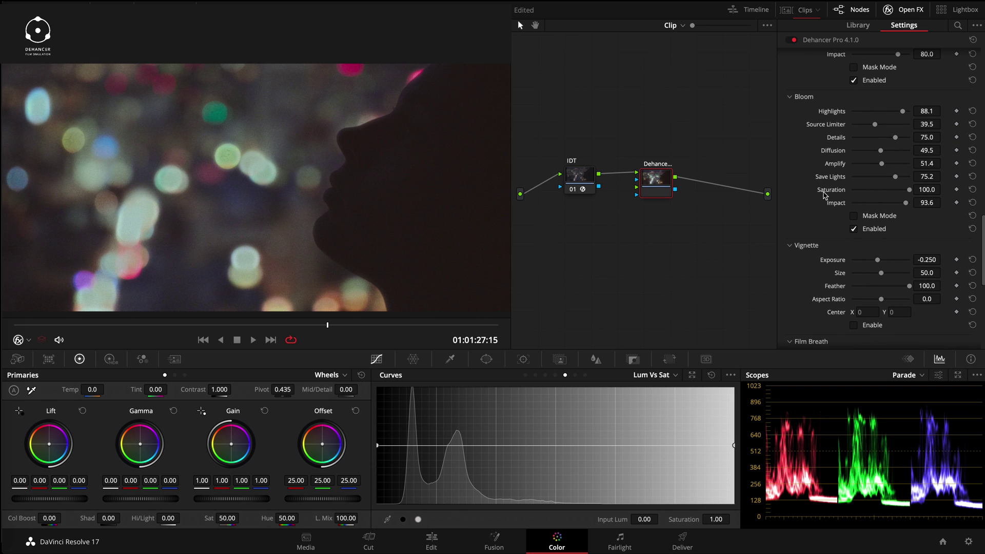
pyautogui.click(854, 229)
pyautogui.click(855, 229)
pyautogui.click(854, 229)
# - Check the exposure with the IRE, 16 zones False Color view and turn off Auto Zoom for Gate Weave
pyautogui.scroll(-2, 797, 215)
pyautogui.scroll(-3, 796, 215)
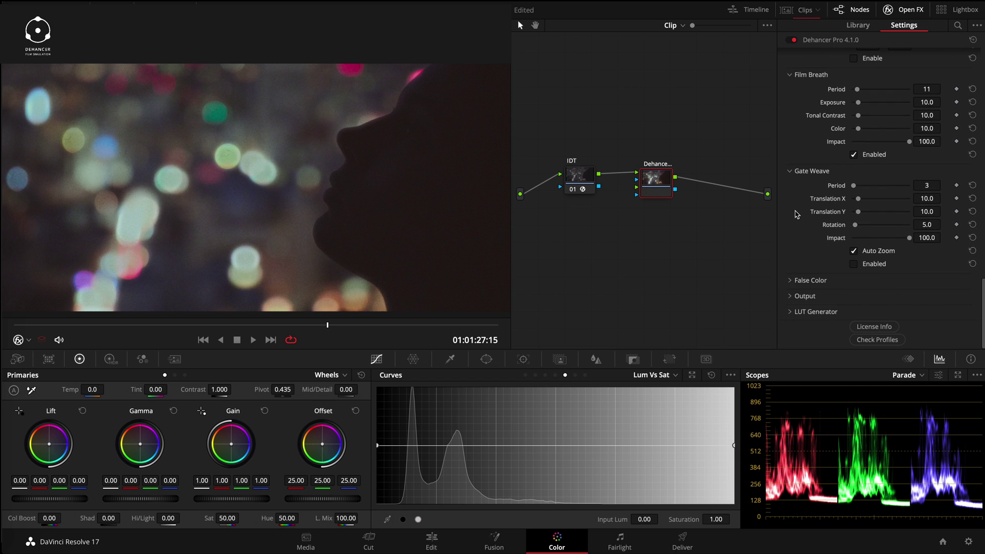
pyautogui.click(791, 281)
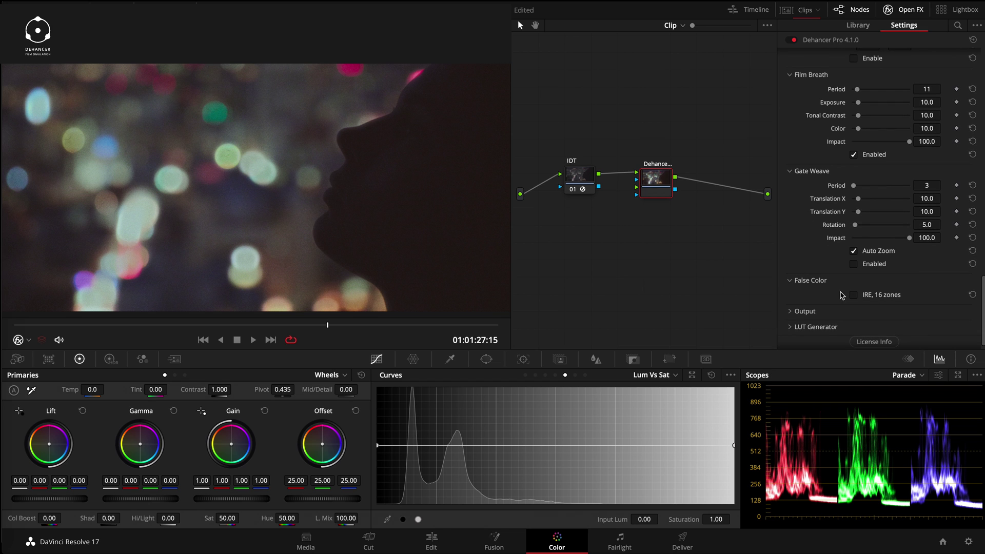
pyautogui.click(853, 295)
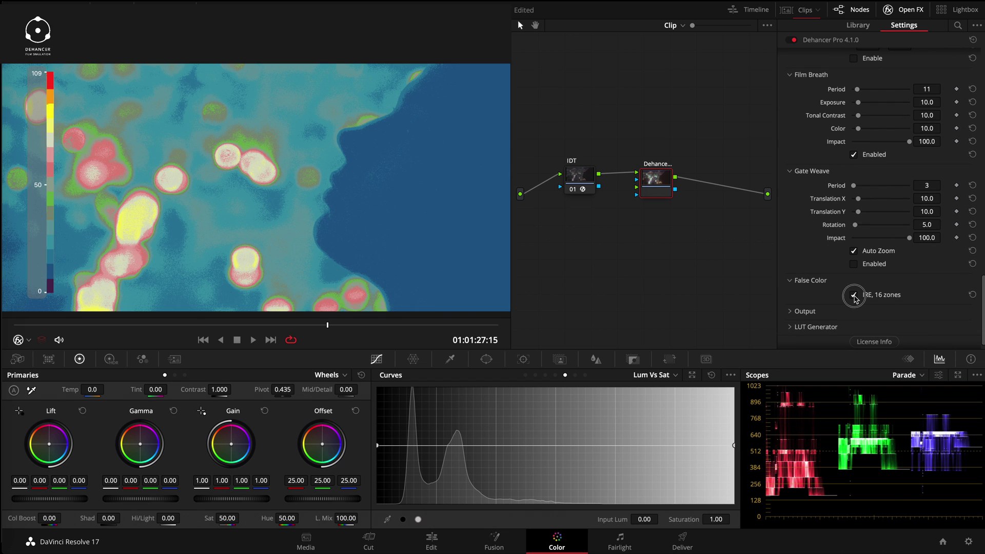
pyautogui.click(854, 295)
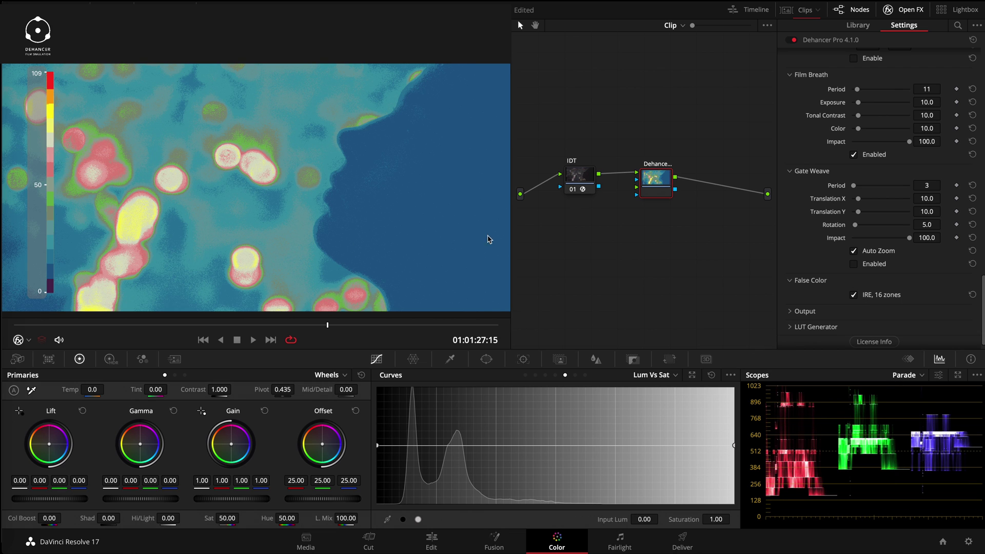
pyautogui.click(854, 251)
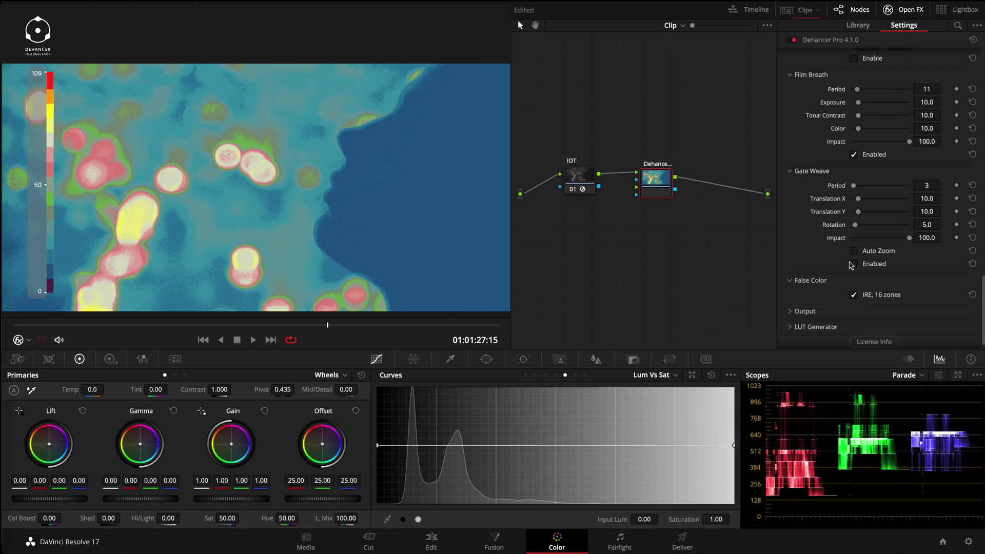
pyautogui.click(794, 328)
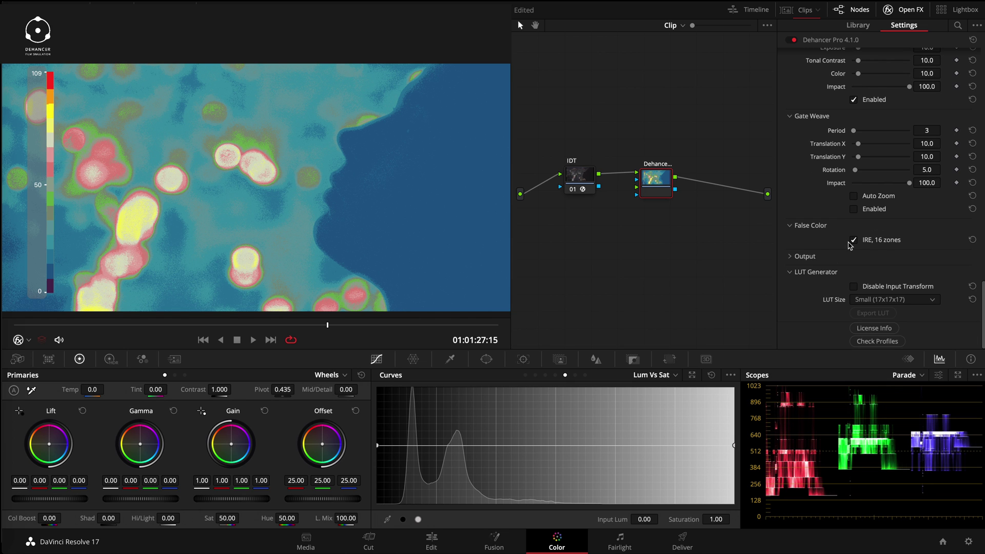
pyautogui.click(854, 240)
# - Examine the available LUT sizes in the LUT Generator, and collapse the LUT Generator and False Color sections
pyautogui.click(895, 300)
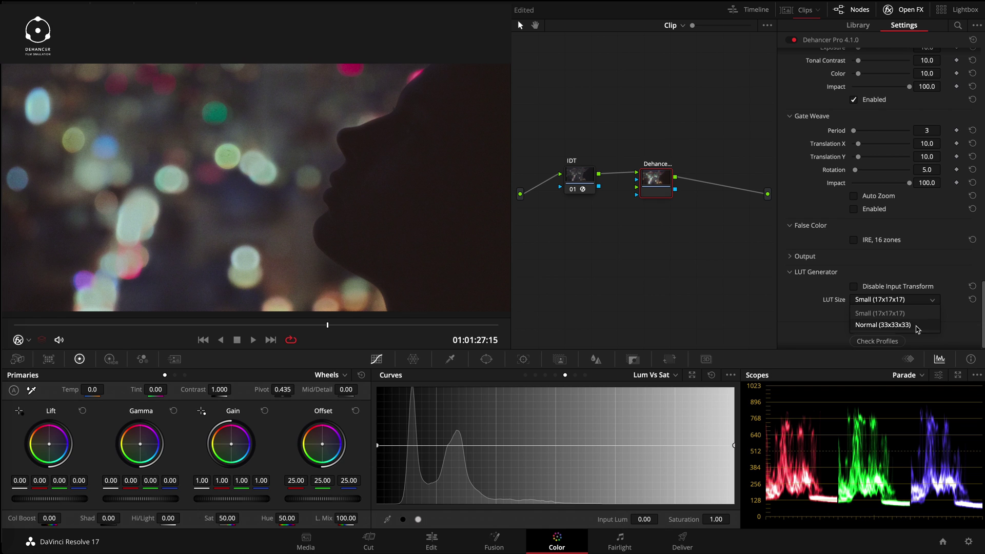
pyautogui.click(959, 336)
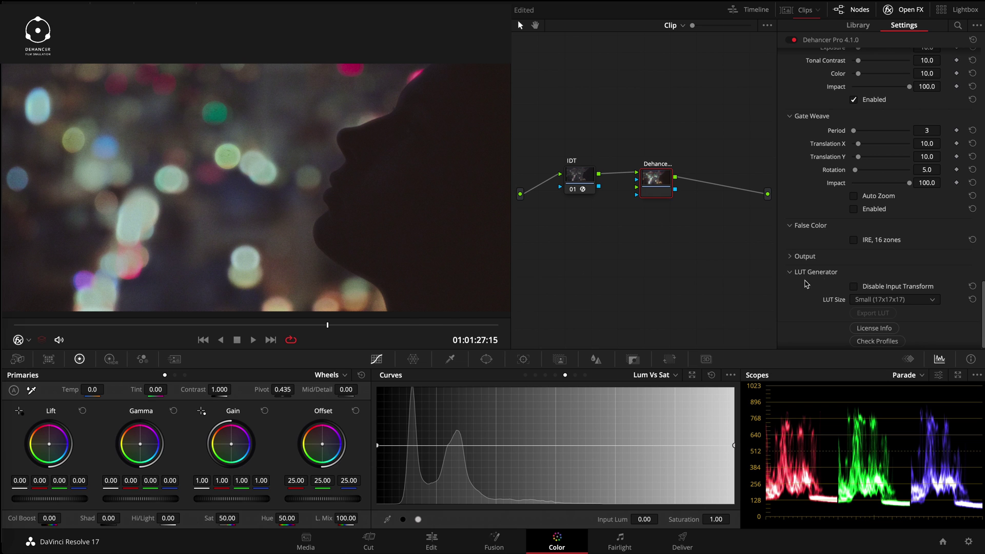
pyautogui.click(790, 272)
pyautogui.click(790, 267)
# - Try a different Total Impact in the Output settings and return it to 100
pyautogui.click(791, 297)
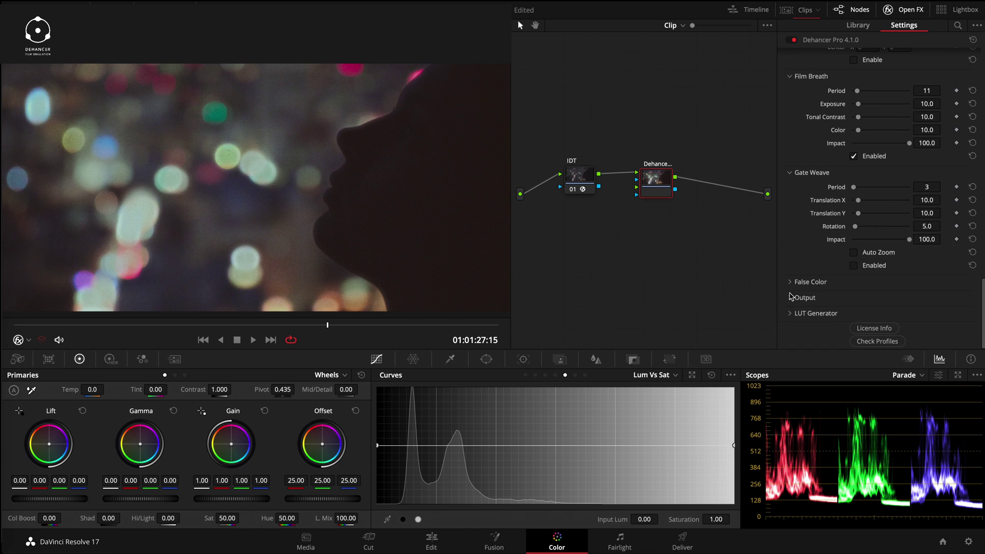
pyautogui.scroll(-1, 867, 296)
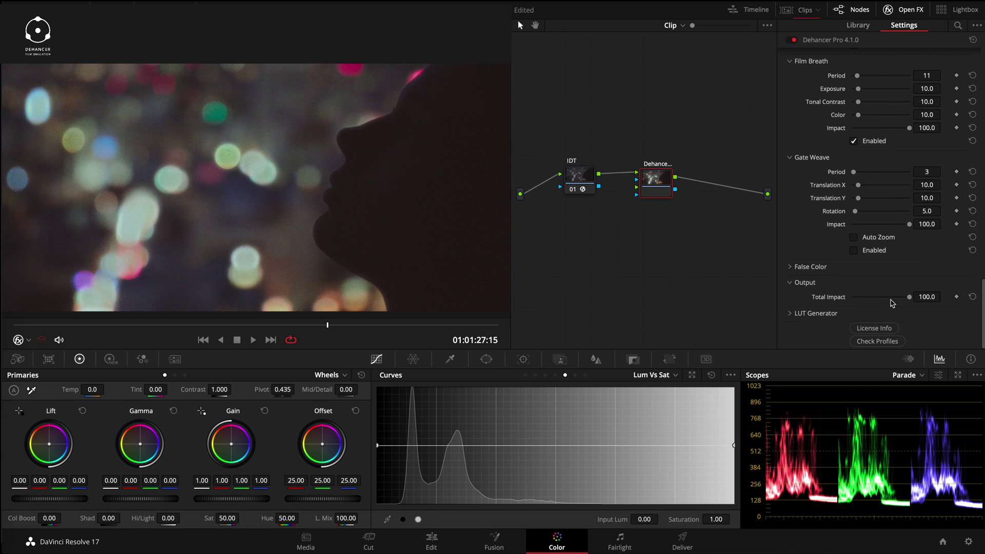
pyautogui.moveTo(909, 297); pyautogui.dragTo(934, 296)
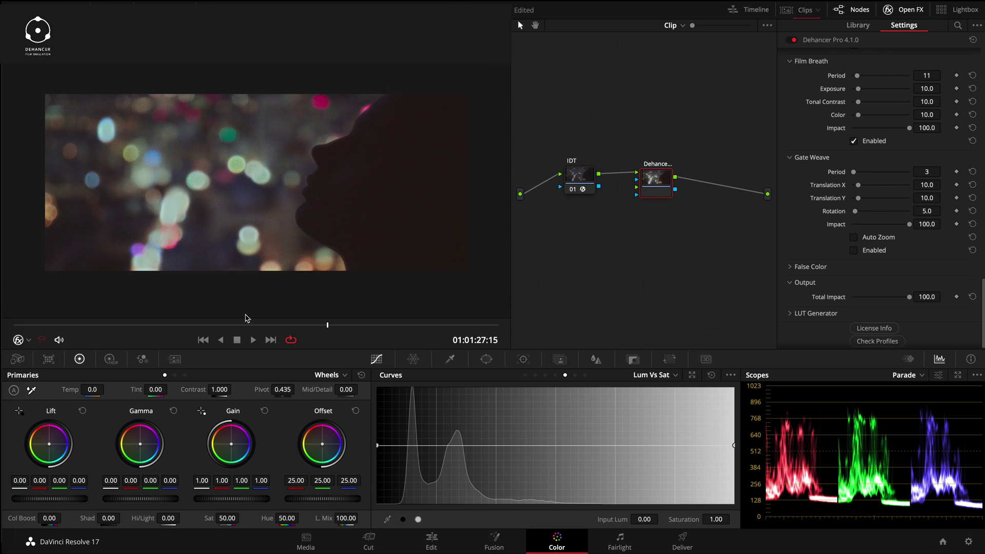
# - Line up the Dehancer node with the IDT node and scrub the clip to 01:01:27:09 to review the film look
pyautogui.moveTo(237, 327); pyautogui.dragTo(121, 331)
pyautogui.scroll(2, 792, 137)
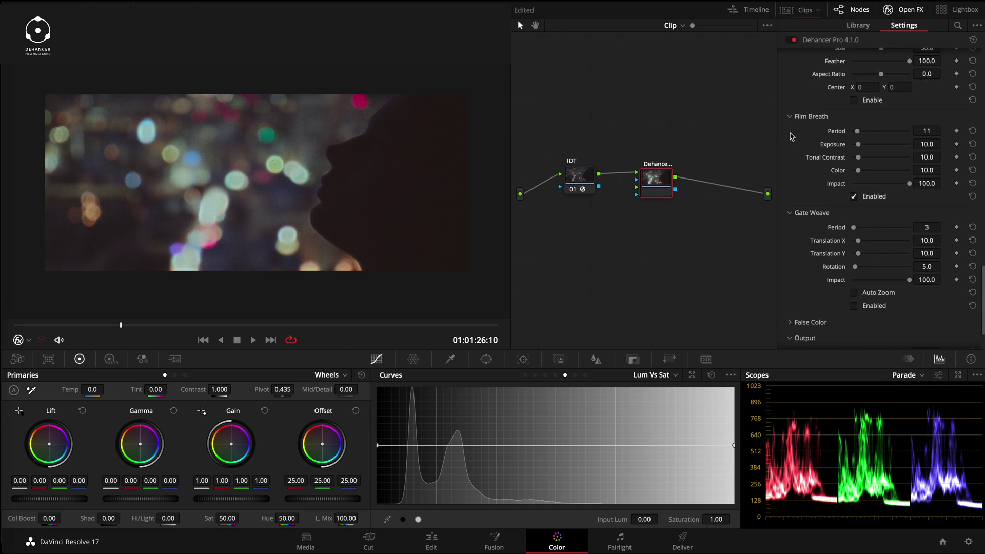
pyautogui.scroll(10, 792, 137)
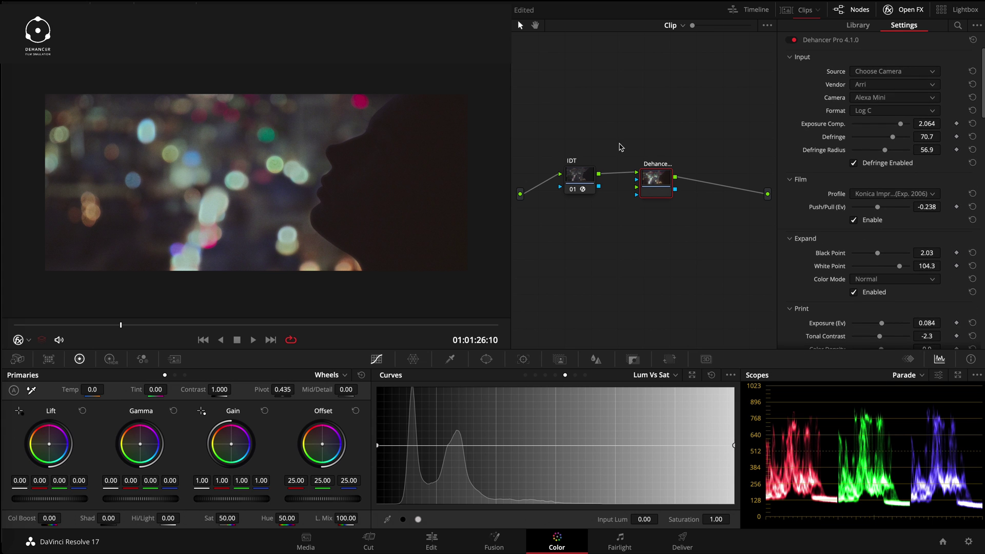
pyautogui.moveTo(667, 187); pyautogui.dragTo(666, 184)
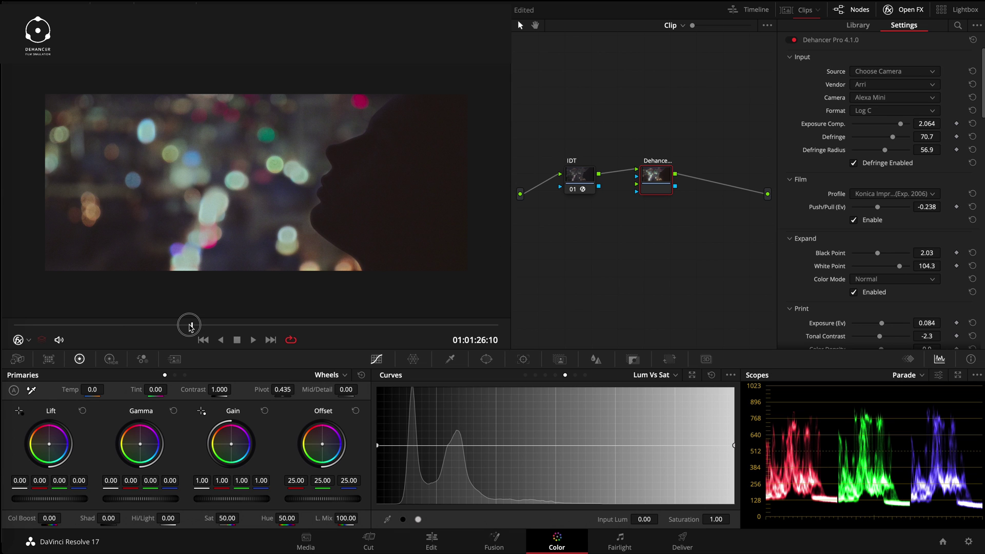
pyautogui.moveTo(263, 325); pyautogui.dragTo(283, 324)
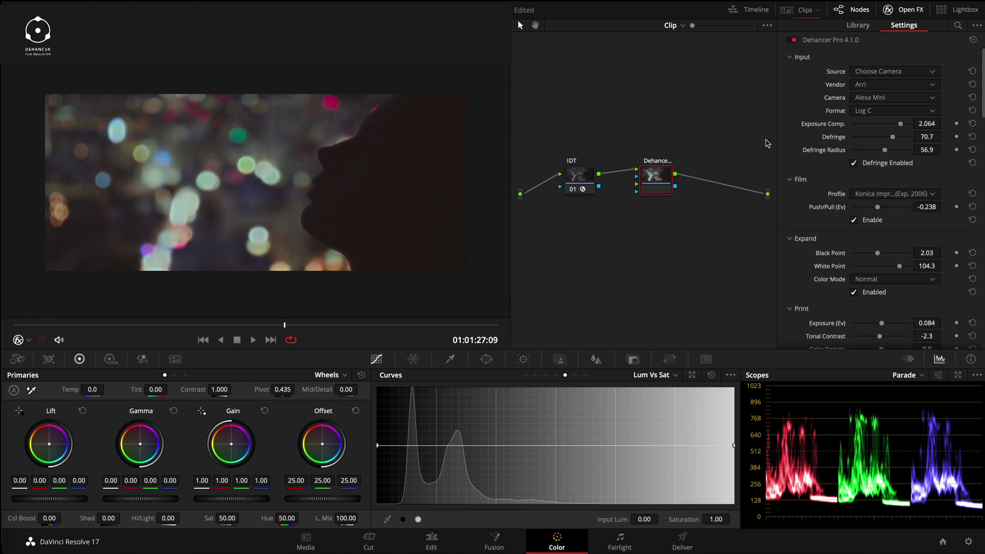
pyautogui.moveTo(658, 182); pyautogui.dragTo(645, 186)
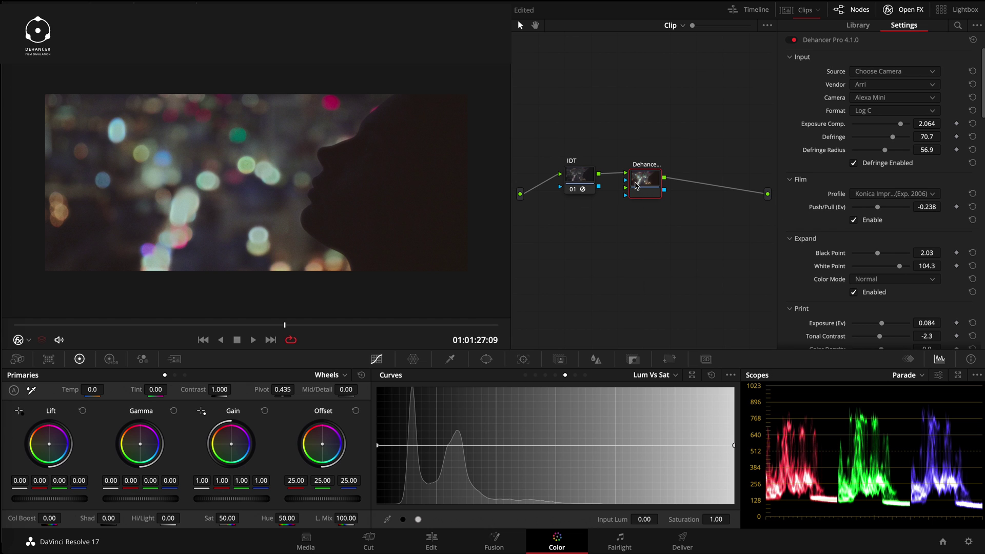
pyautogui.moveTo(637, 186); pyautogui.dragTo(647, 187)
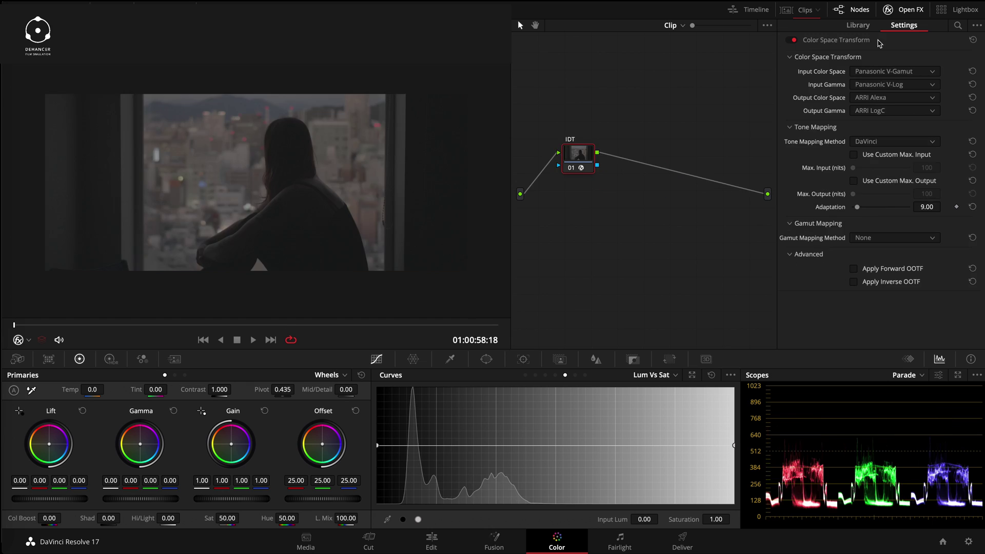
# - Add a serial node after IDT on the window silhouette clip and apply Dehancer Pro 4.1.0 to it
pyautogui.hotkey('alt', 's')
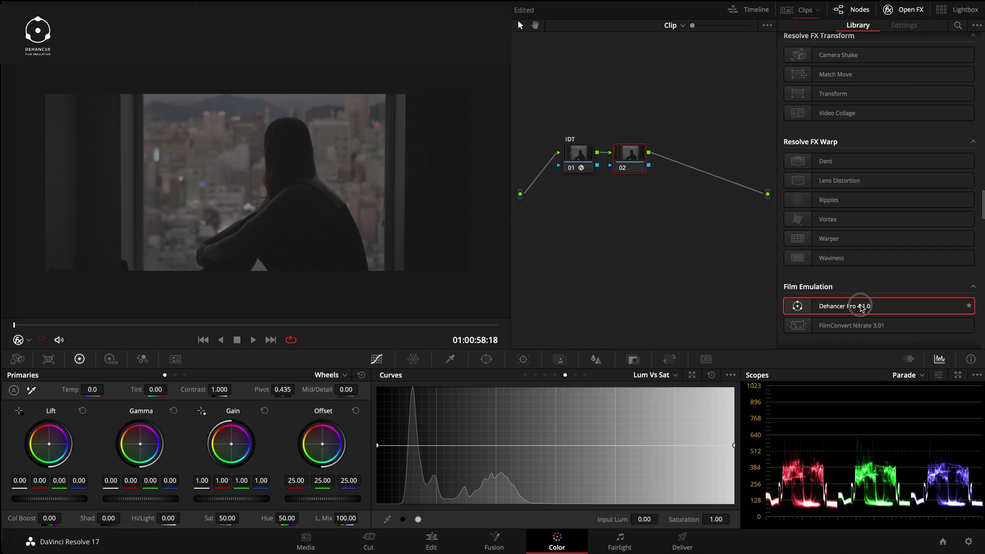
pyautogui.moveTo(858, 305); pyautogui.dragTo(632, 166)
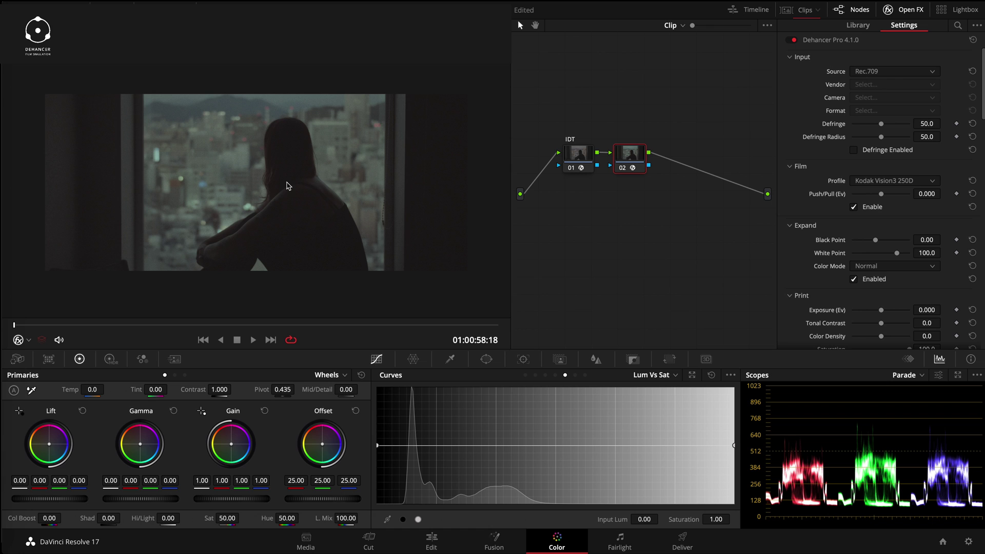
# - Set the Dehancer input source to Choose Camera with vendor Arri, camera Alexa Mini and format Log C
pyautogui.click(895, 72)
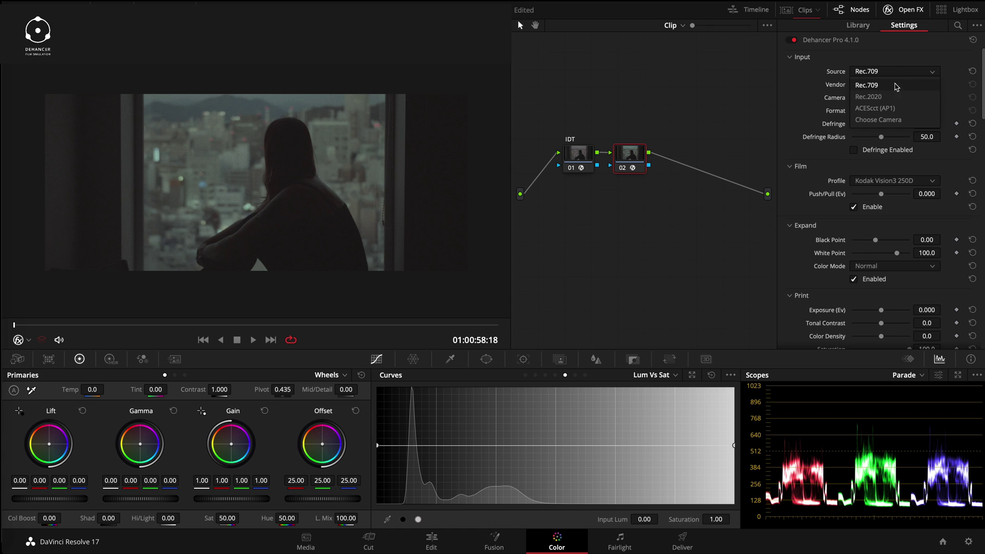
pyautogui.click(881, 119)
pyautogui.click(877, 86)
pyautogui.click(877, 124)
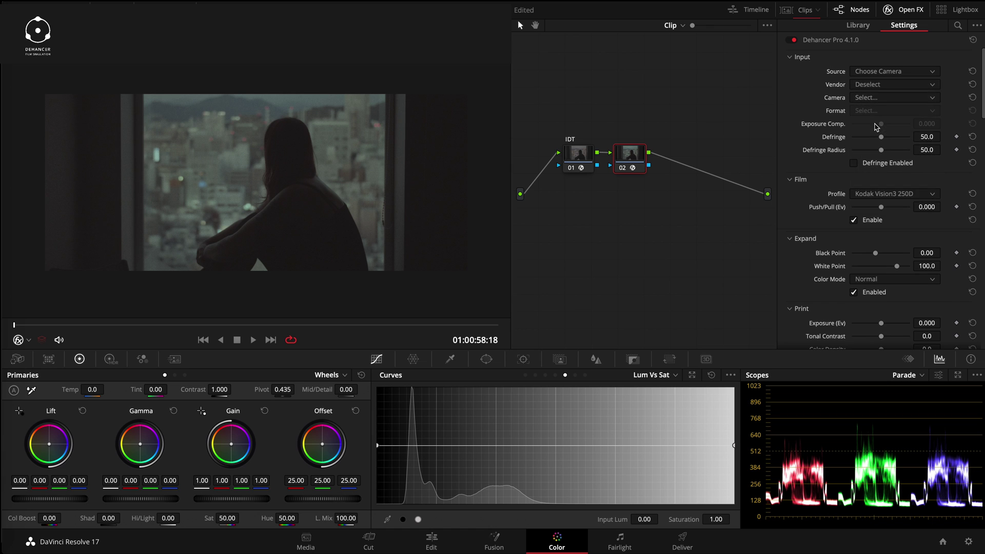
pyautogui.click(875, 98)
pyautogui.click(875, 123)
pyautogui.click(877, 111)
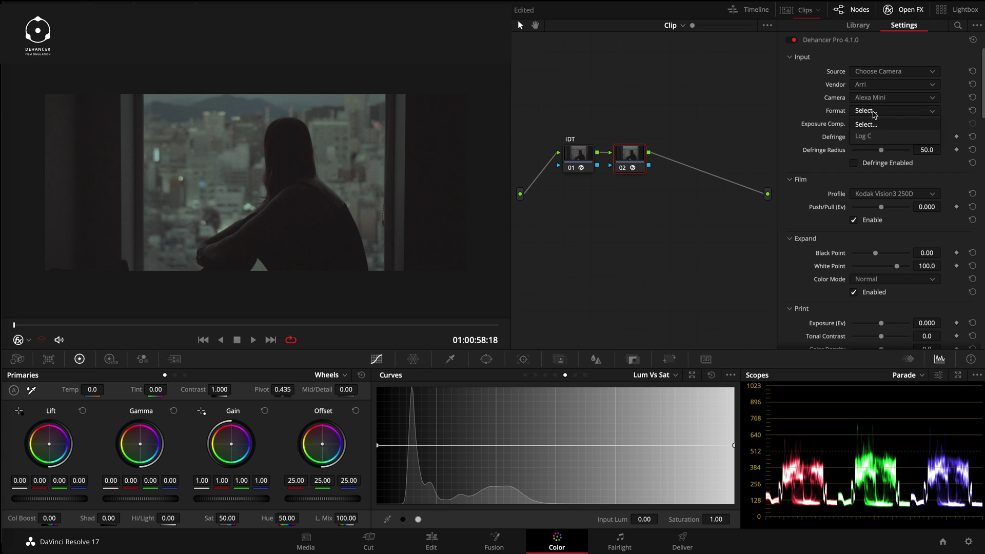
pyautogui.click(876, 136)
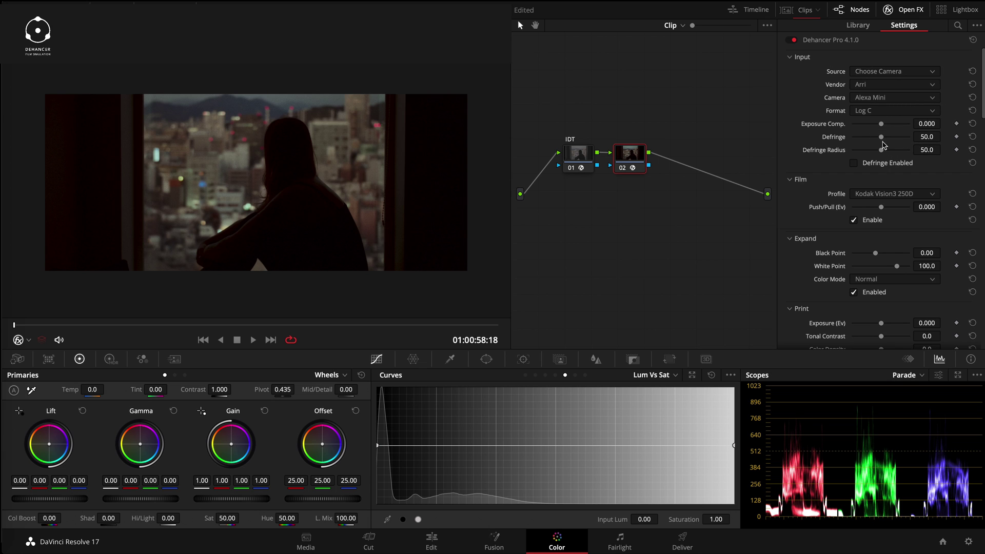
# - Set Exposure Comp. to about 1.017, enable Defringe at about 45.8, and lower the Expand Black Point to about -0.73
pyautogui.moveTo(881, 124)
pyautogui.mouseDown()
pyautogui.moveTo(892, 130)
pyautogui.moveTo(880, 138)
pyautogui.mouseUp()
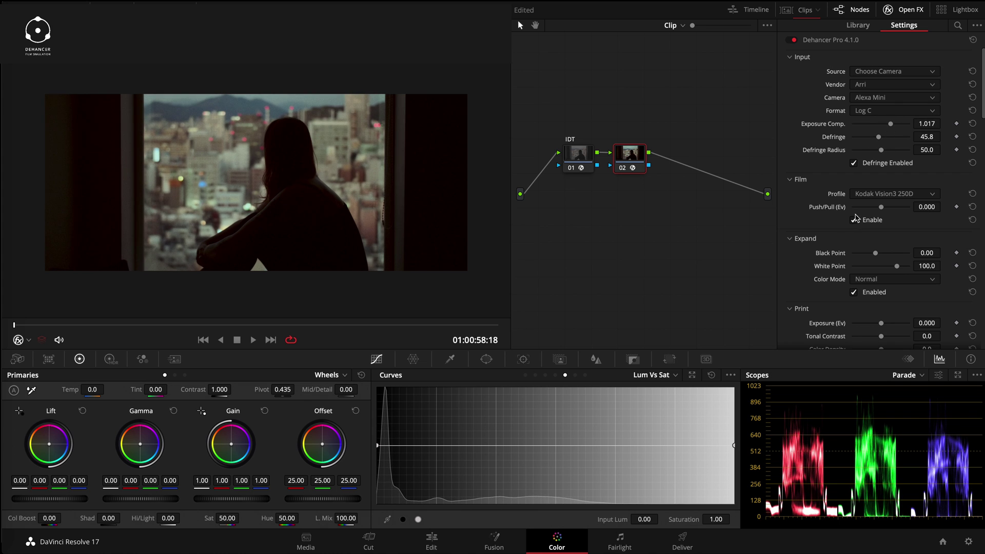
pyautogui.scroll(-1, 852, 236)
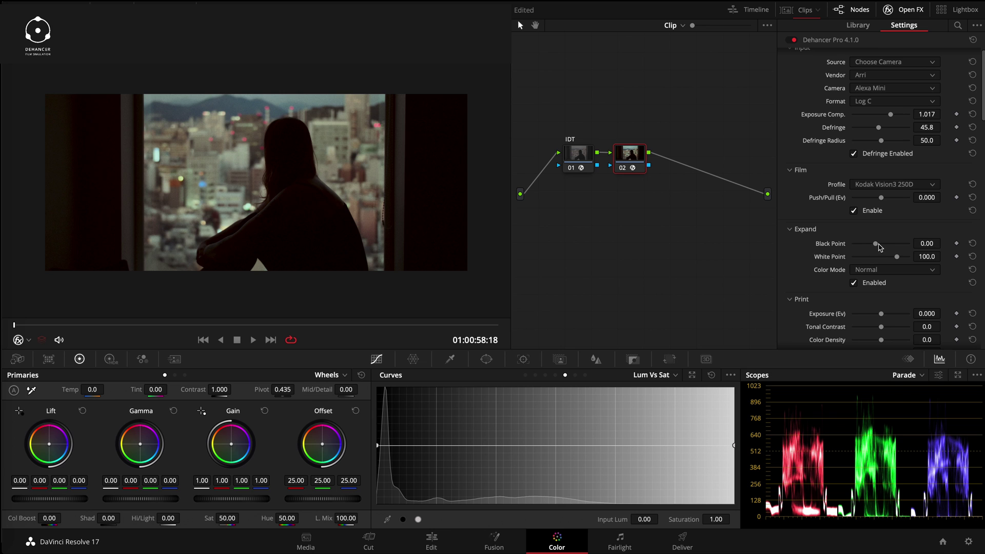
pyautogui.moveTo(880, 246); pyautogui.dragTo(875, 247)
# - Try the film profiles Rollei Ortho 25, Svema Type-42 (Exp. 1991), Polaroid Type 100 Sepia (Exp. 2009) and Prokudin-Gorskiy 1906 (experimental)
pyautogui.click(882, 183)
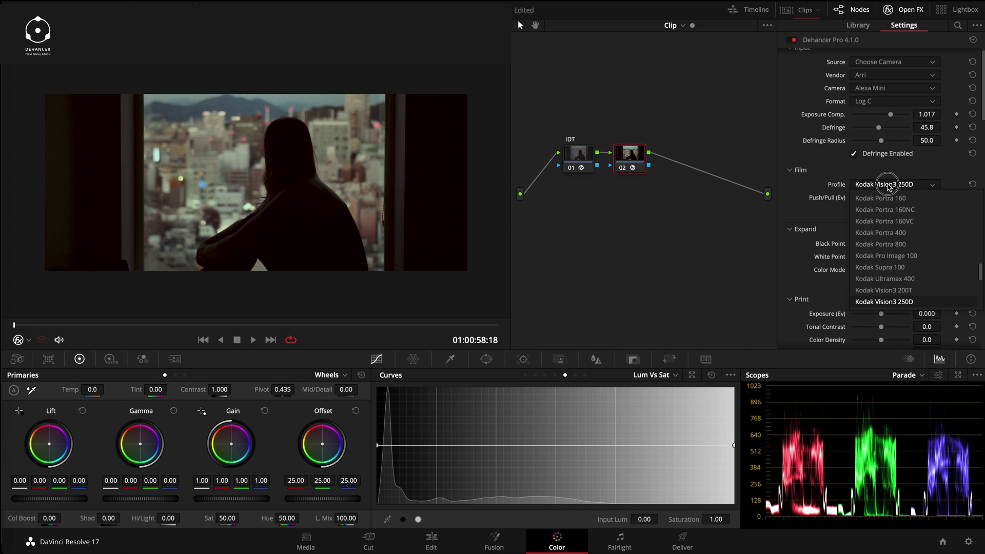
pyautogui.scroll(-4, 906, 263)
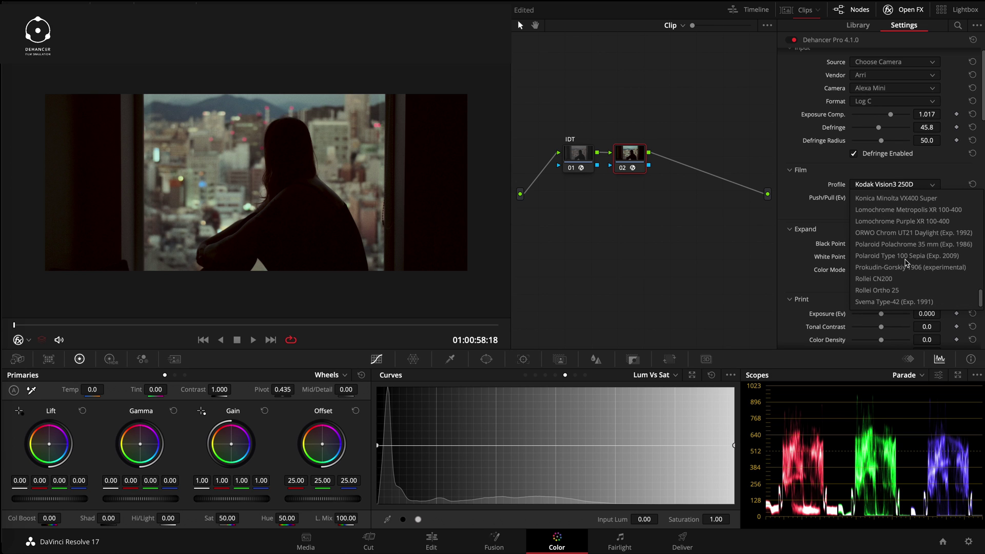
pyautogui.click(913, 290)
pyautogui.click(894, 186)
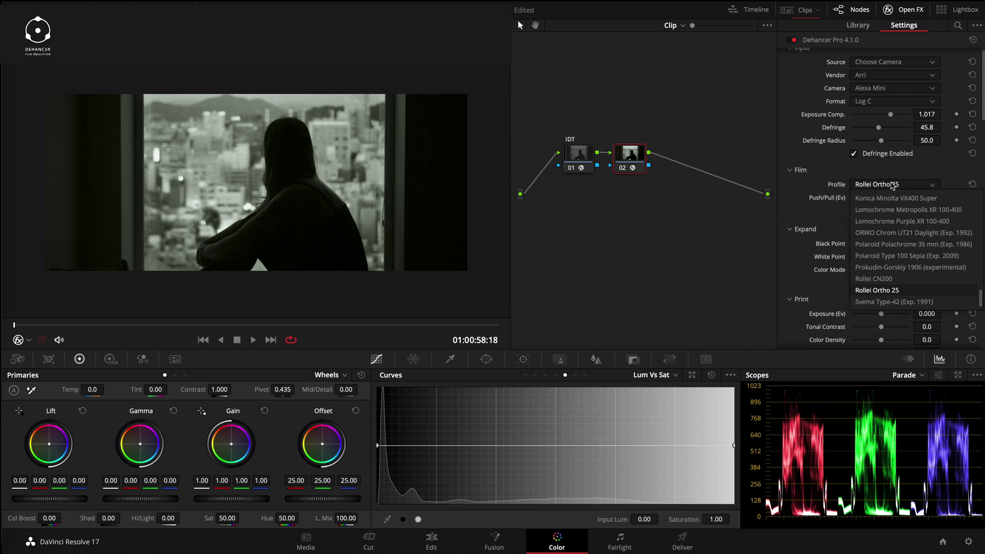
pyautogui.click(909, 302)
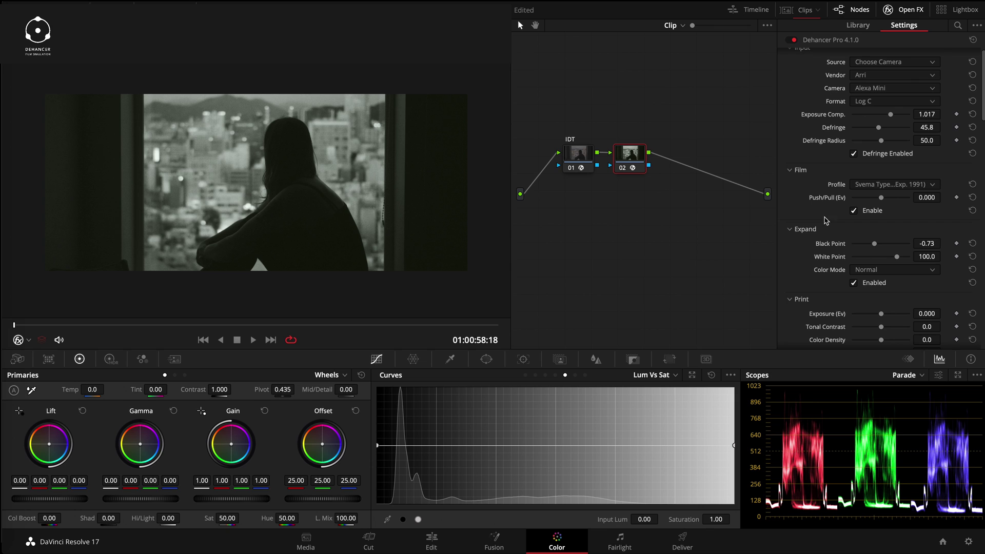
pyautogui.click(915, 185)
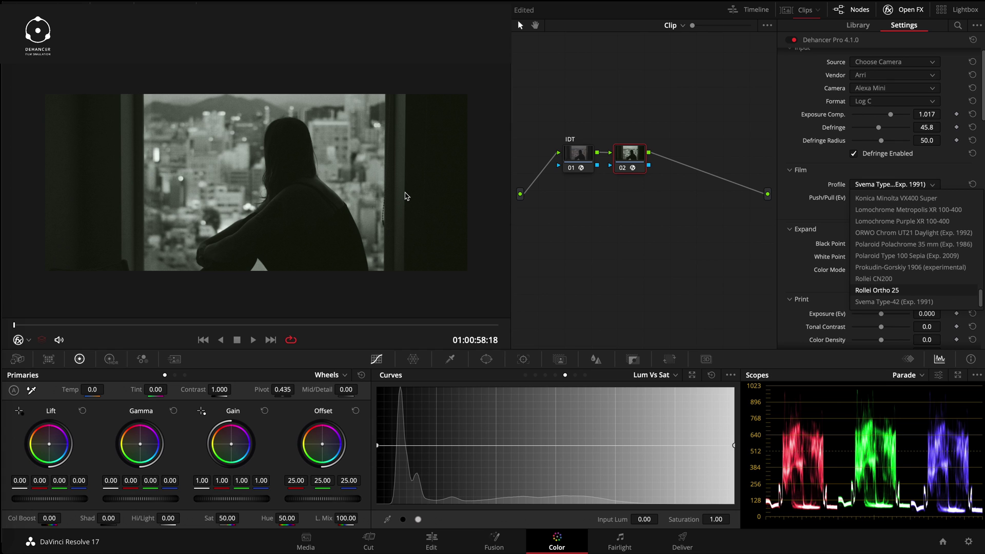
pyautogui.click(907, 255)
pyautogui.click(895, 185)
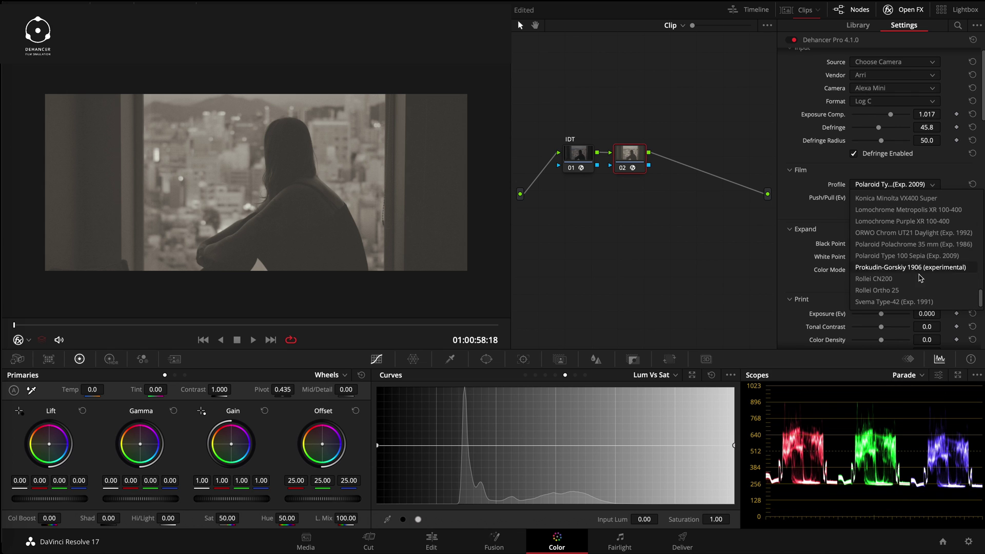
pyautogui.click(913, 268)
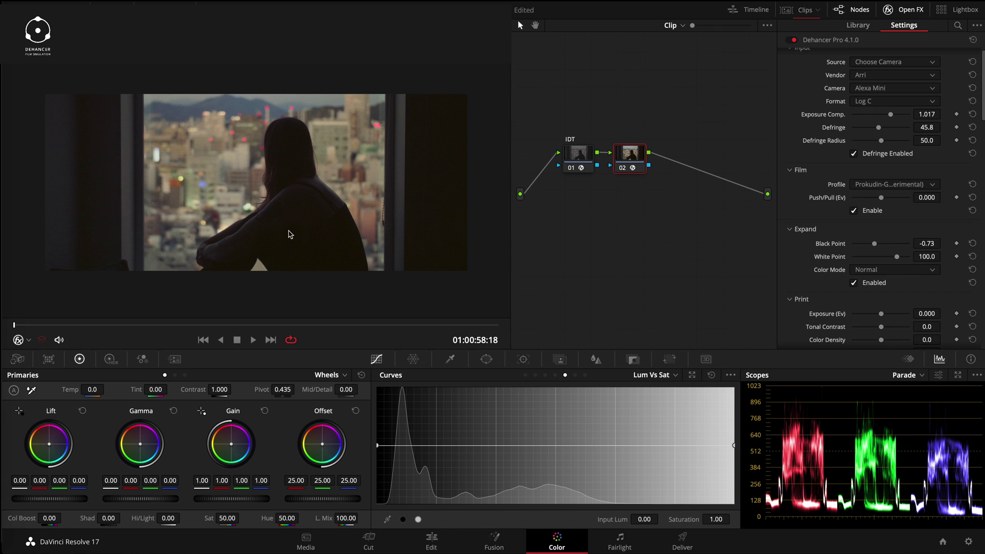
# - Choose the Astrum Color Negative 125 film profile, keep Film and Expand enabled, and set the Expand White Point to about 93.6
pyautogui.press('Down')
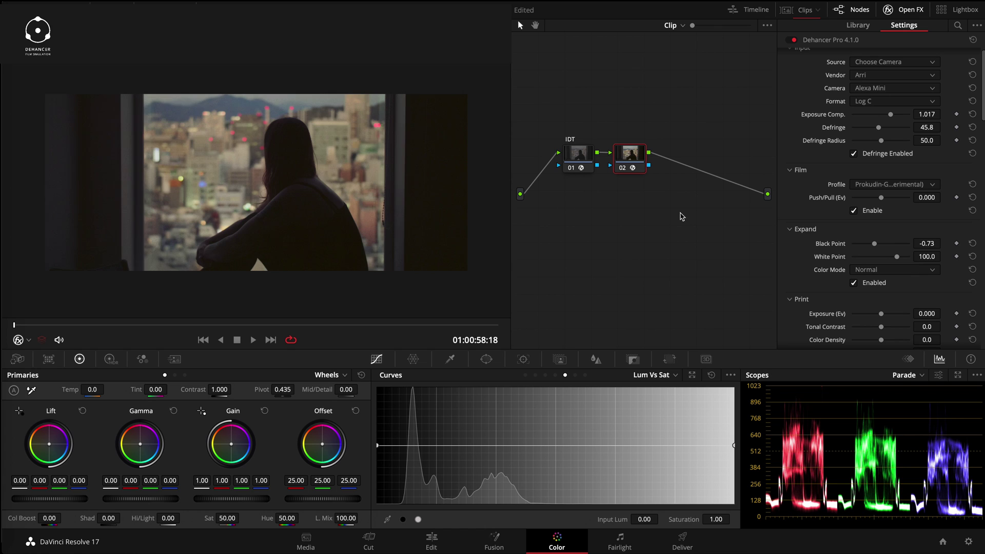
pyautogui.click(855, 283)
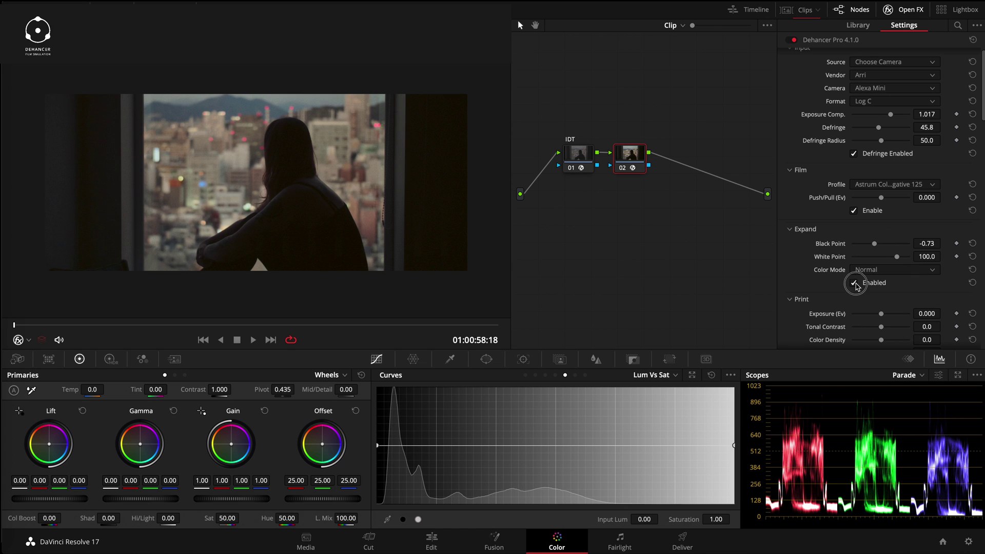
pyautogui.click(854, 211)
pyautogui.moveTo(898, 258)
pyautogui.mouseDown()
pyautogui.moveTo(879, 255)
pyautogui.moveTo(908, 255)
pyautogui.moveTo(877, 255)
pyautogui.moveTo(893, 256)
pyautogui.mouseUp()
# - Set the Print Exposure to about 0.522, Tonal Contrast to about 1.4 and Color Density to about 45
pyautogui.scroll(-6, 824, 281)
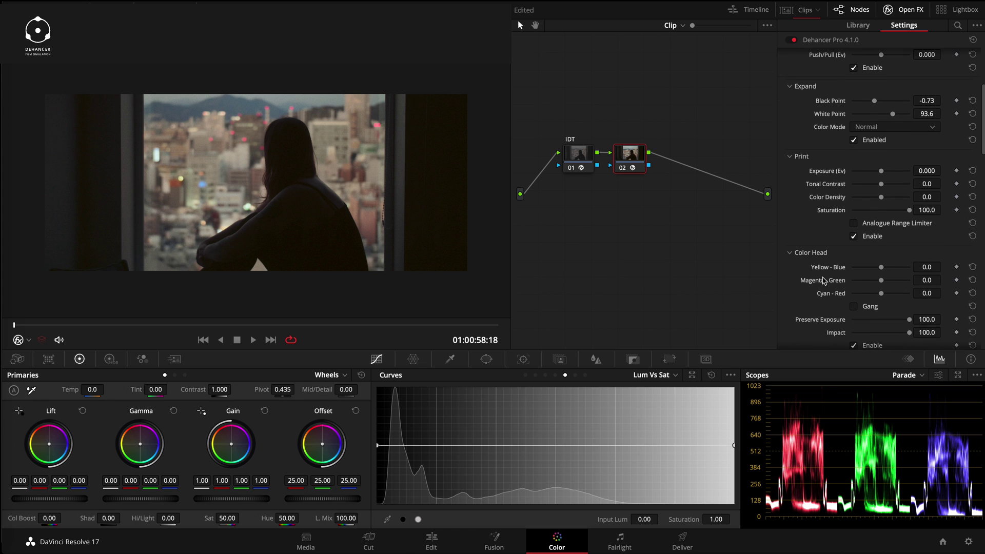
pyautogui.moveTo(882, 172); pyautogui.dragTo(886, 171)
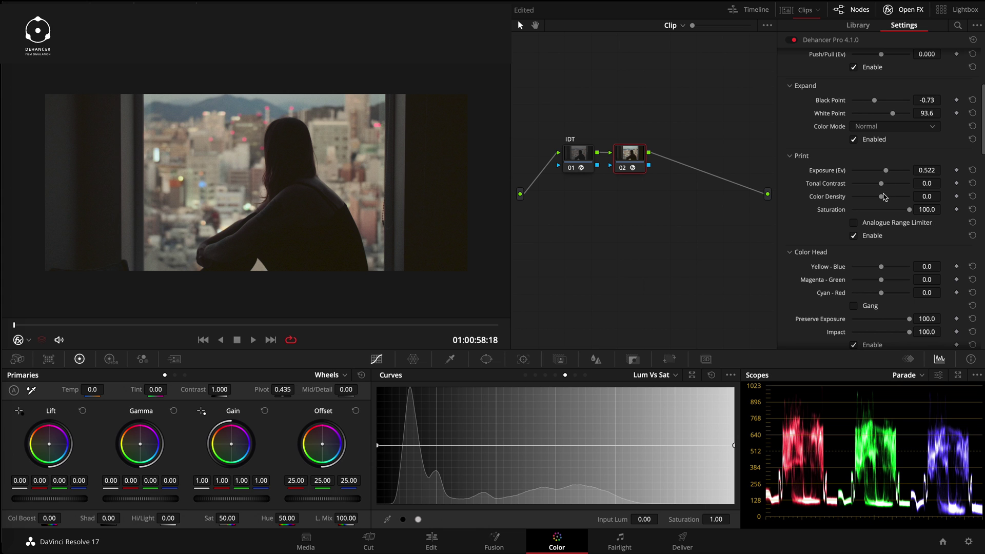
pyautogui.moveTo(882, 184); pyautogui.dragTo(894, 195)
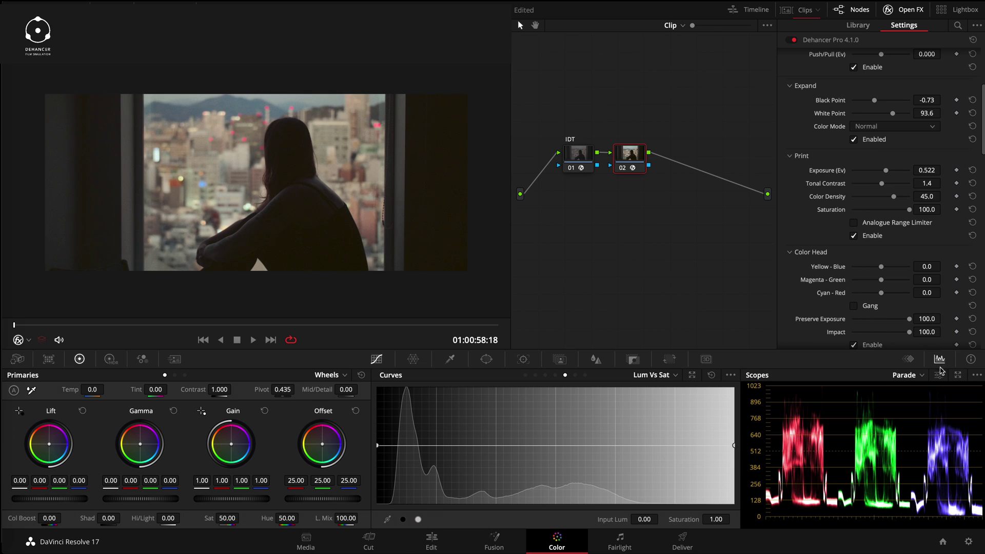
# - Switch the scopes to the Vectorscope and reduce the Print Color Density to about 28.4
pyautogui.click(922, 375)
pyautogui.click(923, 414)
pyautogui.click(939, 375)
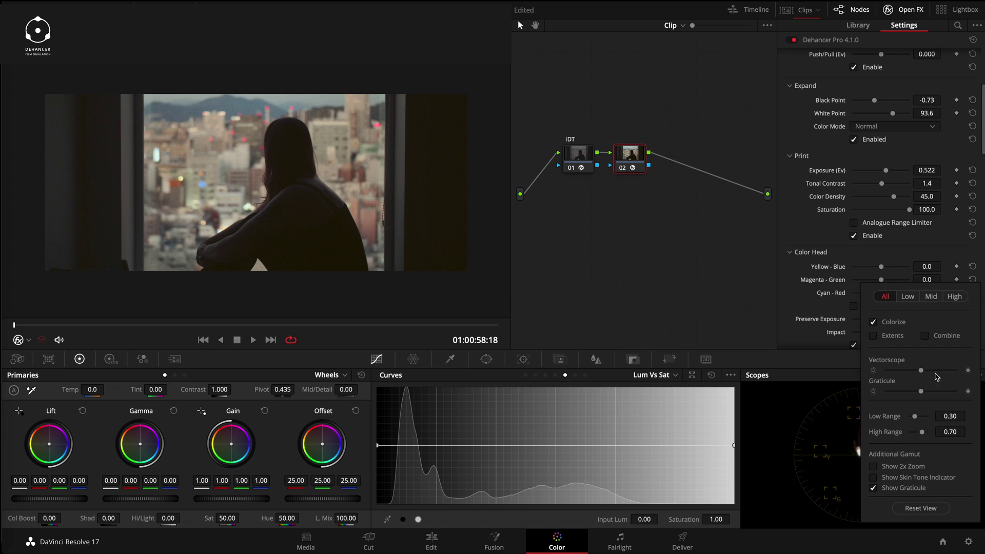
pyautogui.click(849, 456)
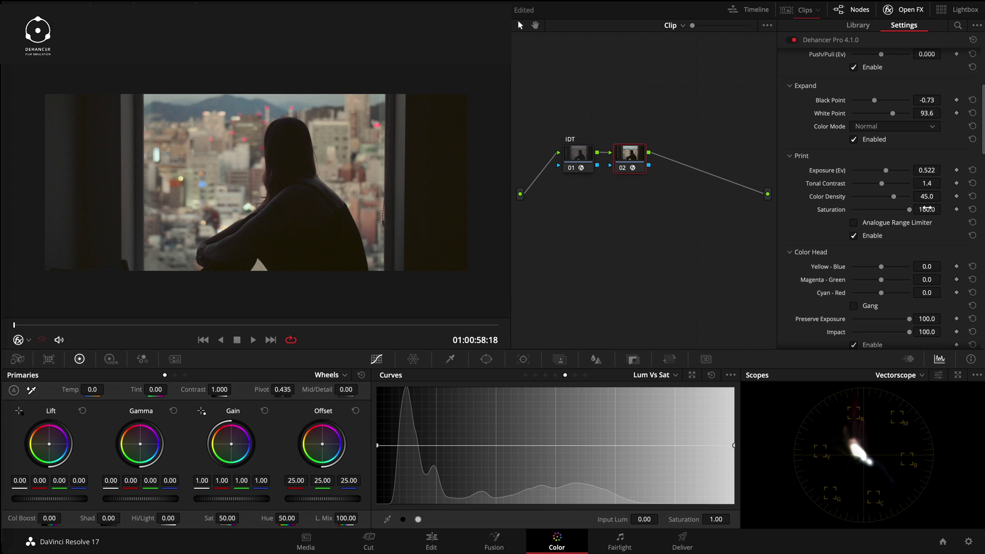
pyautogui.moveTo(894, 199); pyautogui.dragTo(890, 199)
# - Set the Film Grain Size to about 4.43 and its Amount to about 37.6
pyautogui.scroll(-5, 828, 239)
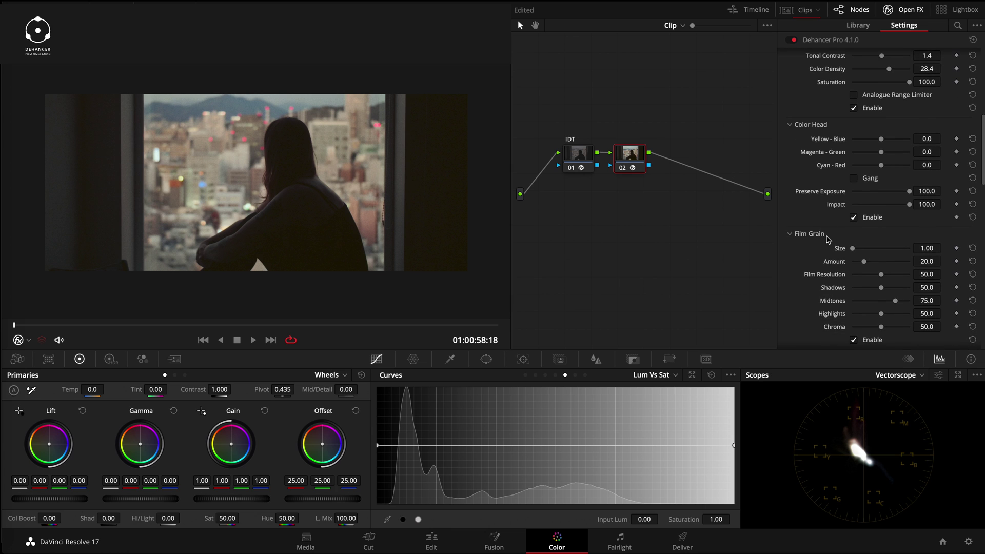
pyautogui.scroll(-4, 793, 197)
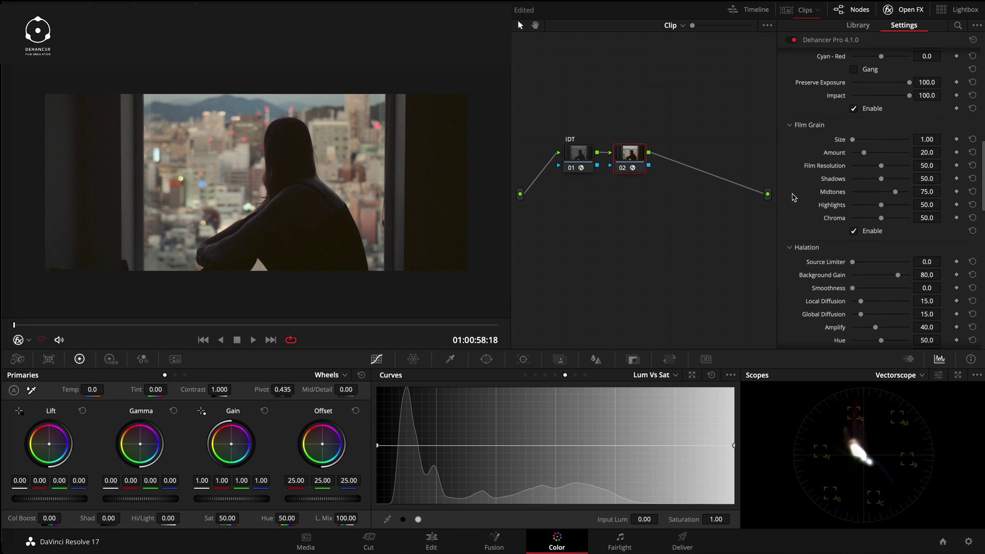
pyautogui.scroll(-1, 793, 197)
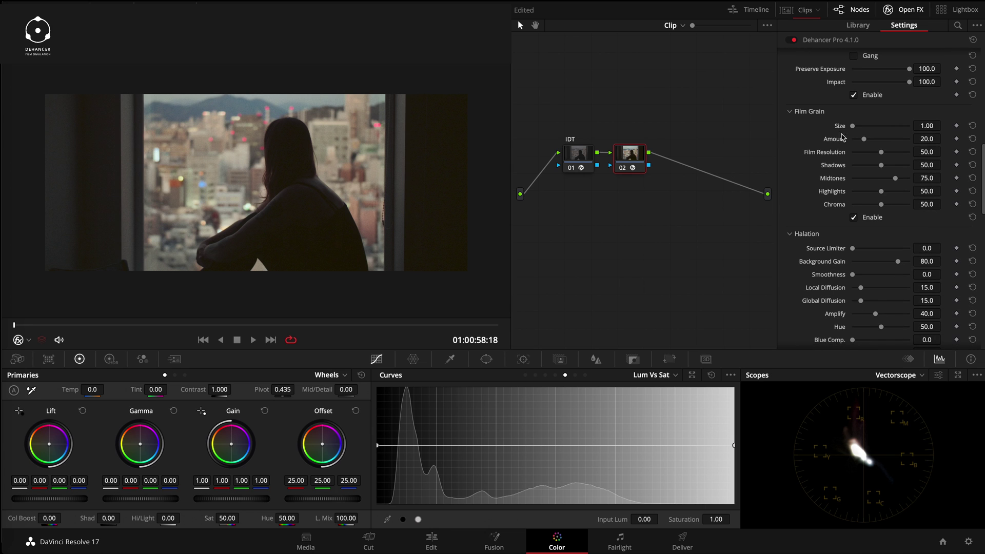
pyautogui.moveTo(853, 126); pyautogui.dragTo(875, 144)
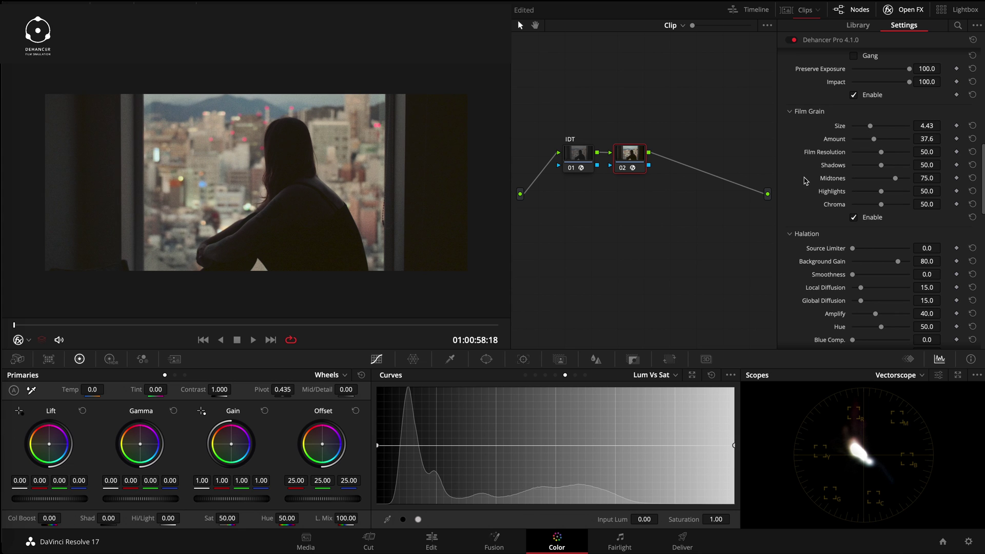
# - Review the Dehancer settings, enable Bloom and lower its Highlights slightly
pyautogui.scroll(12, 815, 137)
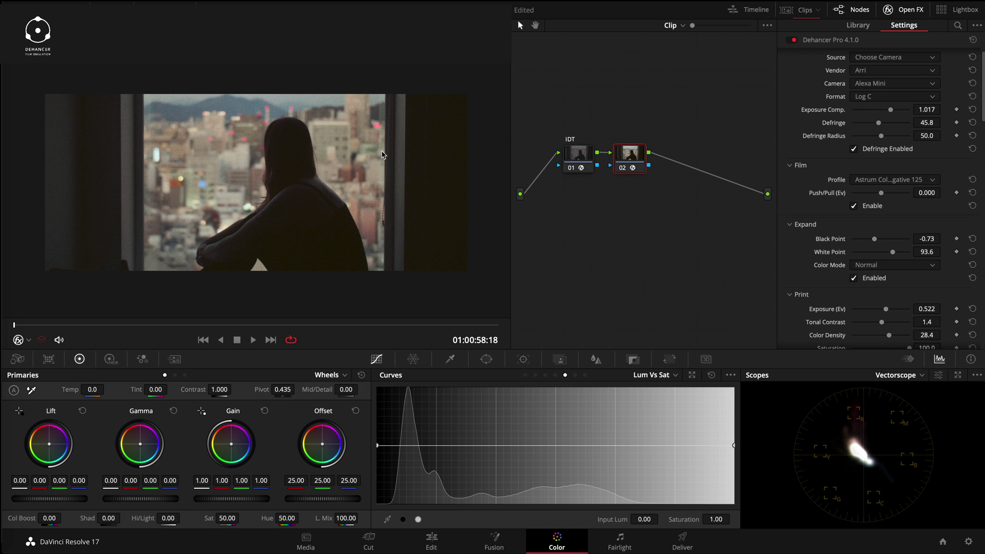
pyautogui.scroll(-10, 807, 198)
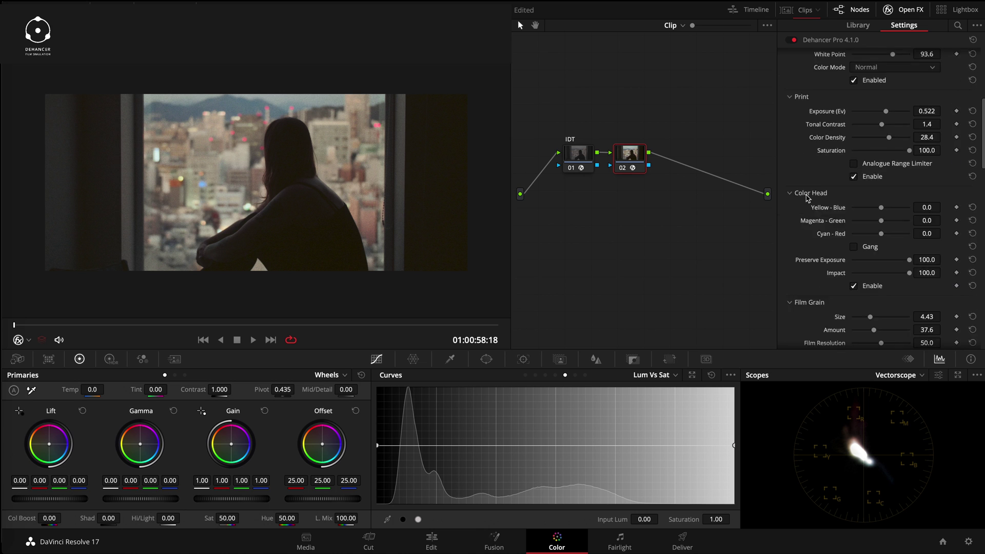
pyautogui.scroll(-5, 808, 198)
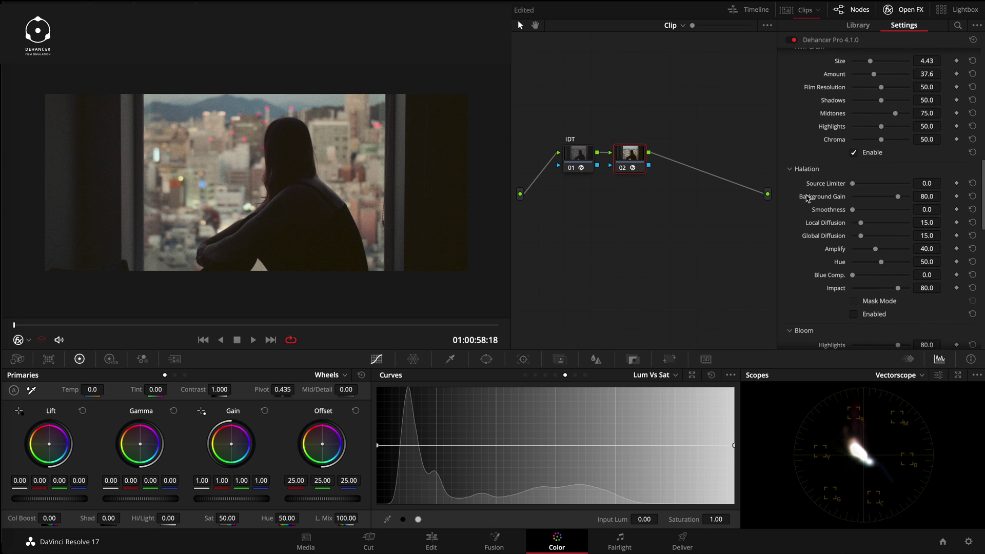
pyautogui.scroll(-4, 808, 198)
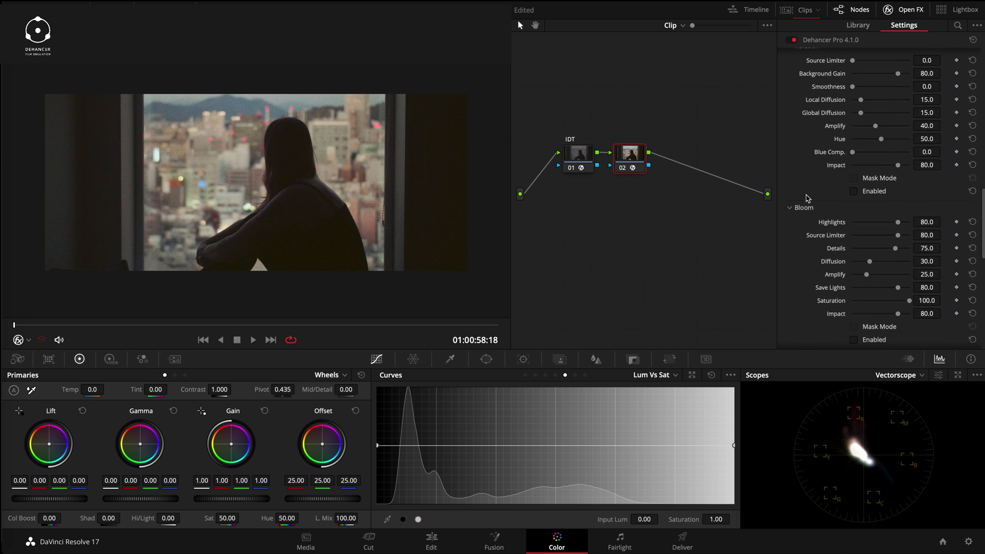
pyautogui.scroll(6, 807, 198)
pyautogui.scroll(-5, 807, 198)
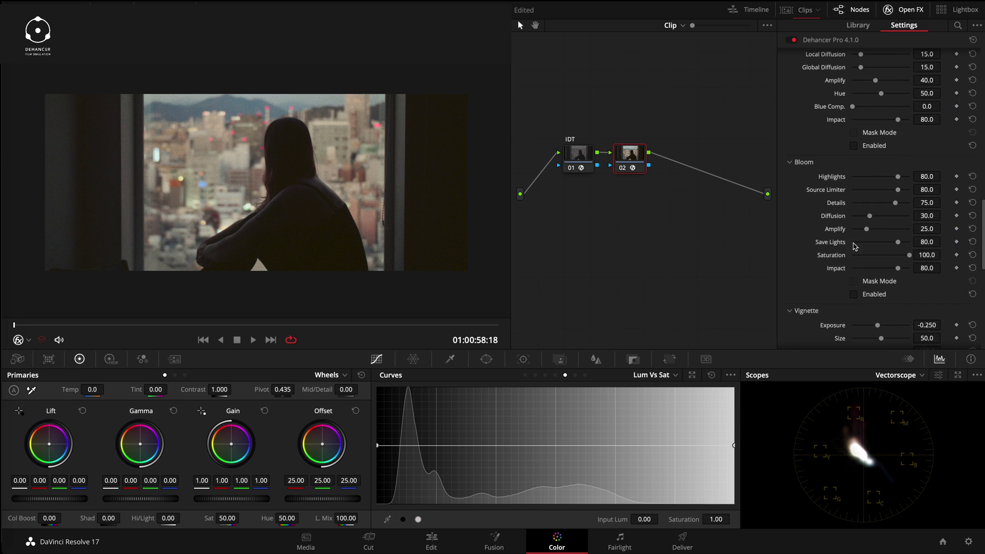
pyautogui.click(854, 295)
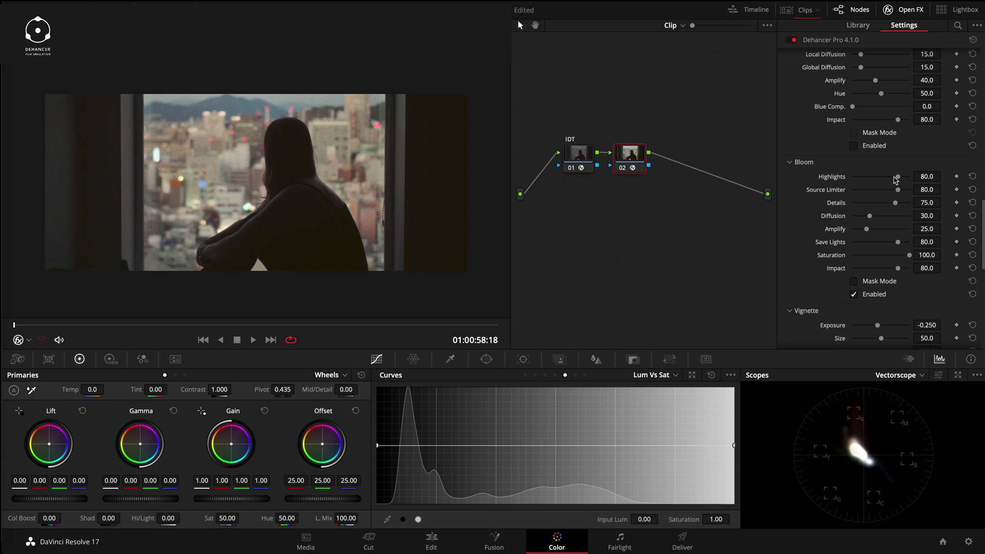
pyautogui.moveTo(896, 179); pyautogui.dragTo(892, 177)
pyautogui.scroll(10, 801, 162)
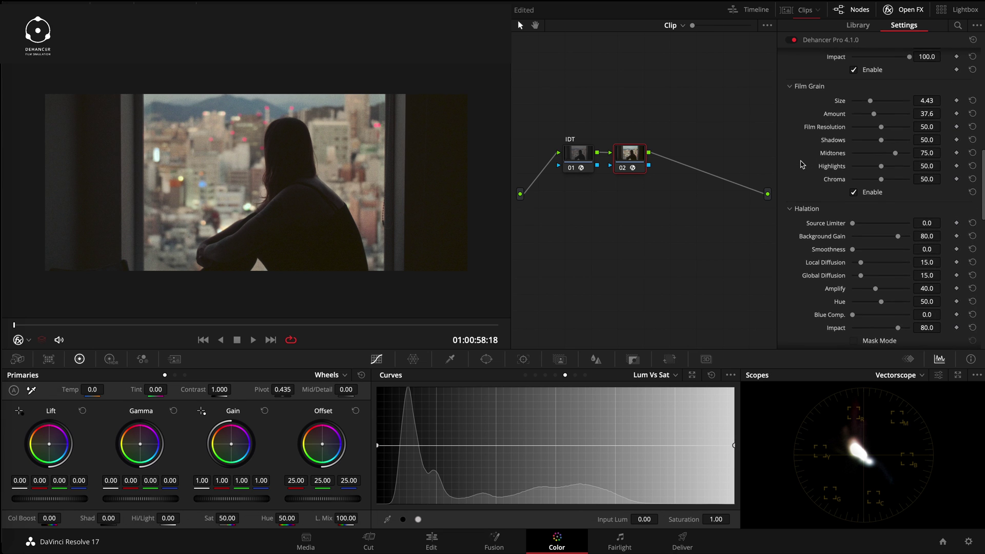
# - Set the Bloom Details to about 56.9 and Diffusion to about 74.3, and compare the image with Bloom off and on
pyautogui.scroll(3, 308, 160)
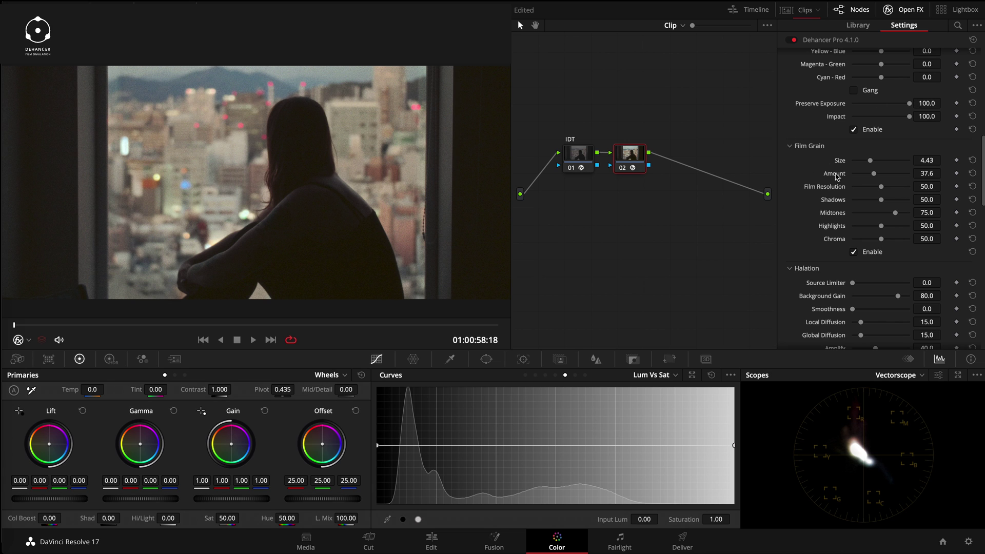
pyautogui.scroll(-5, 811, 216)
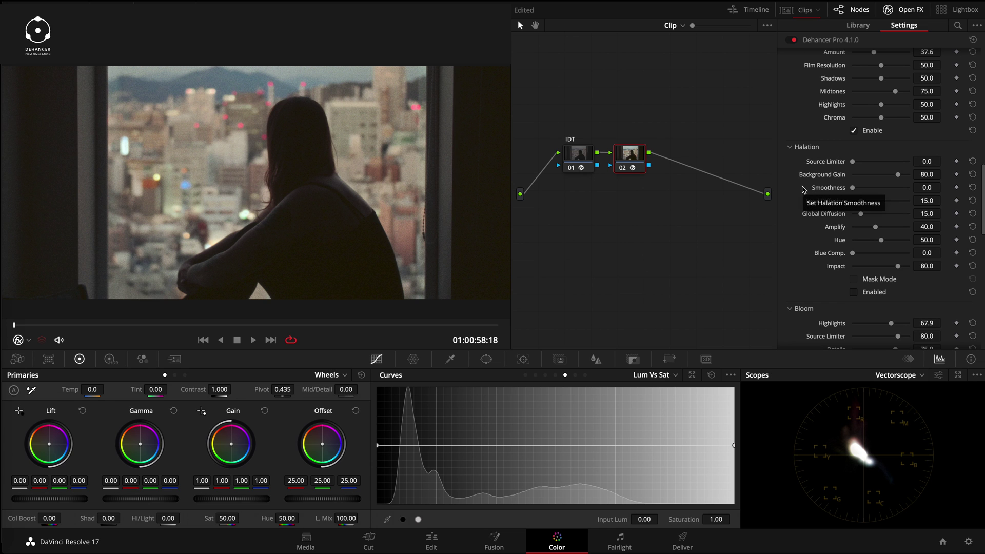
pyautogui.scroll(-5, 803, 190)
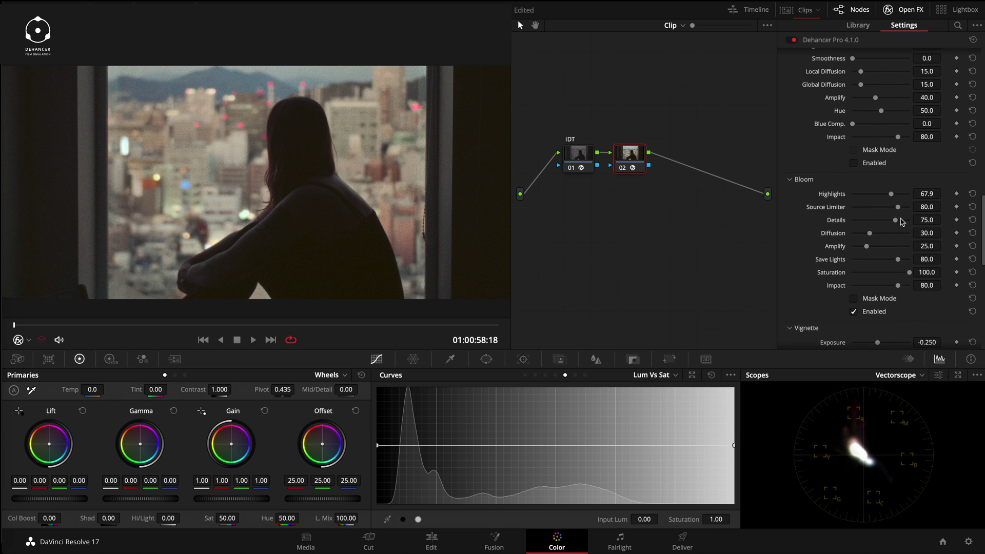
pyautogui.moveTo(895, 219)
pyautogui.mouseDown()
pyautogui.moveTo(879, 233)
pyautogui.moveTo(895, 233)
pyautogui.mouseUp()
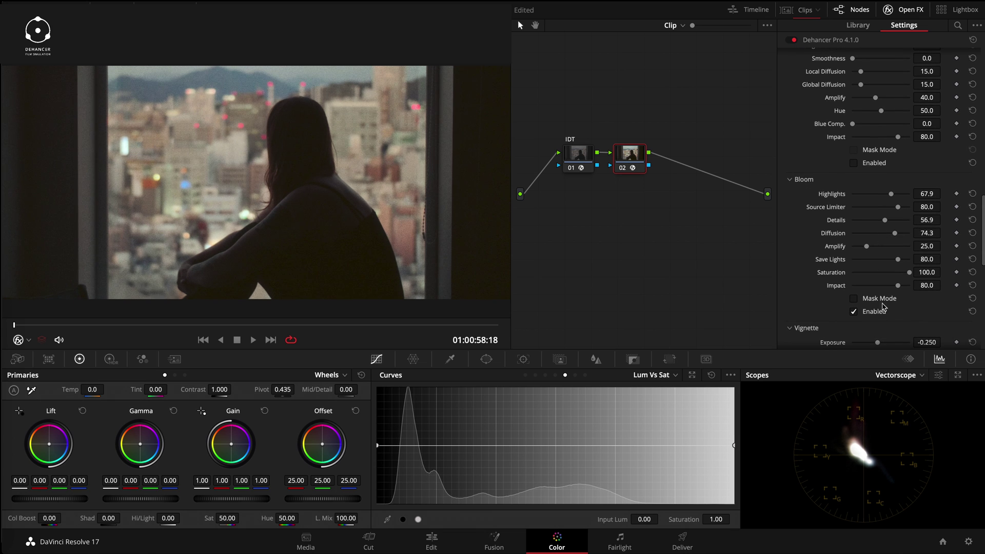
pyautogui.click(854, 312)
pyautogui.click(854, 312)
pyautogui.scroll(-3, 794, 308)
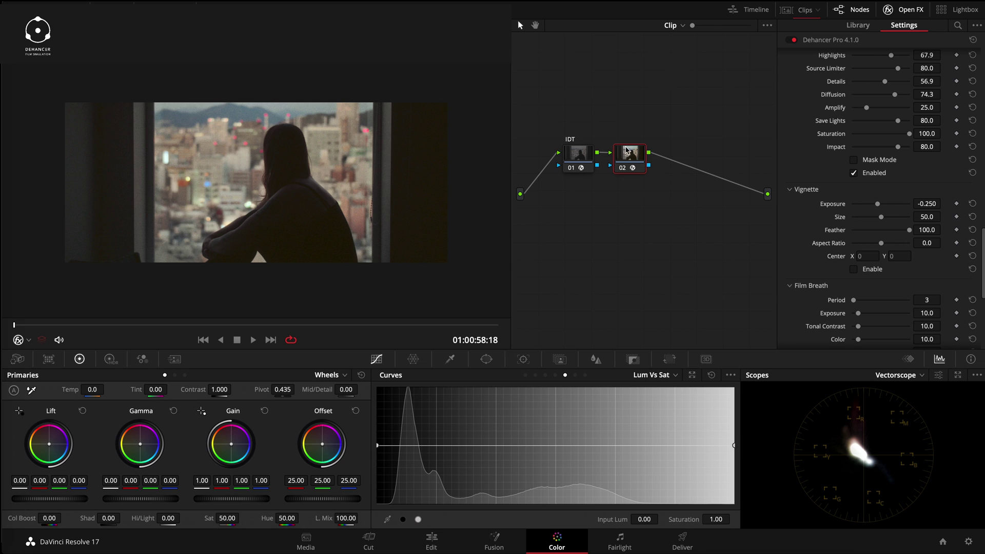
# - Move the Dehancer node farther away from the IDT node and slightly lower in the node graph
pyautogui.moveTo(625, 163); pyautogui.dragTo(660, 163)
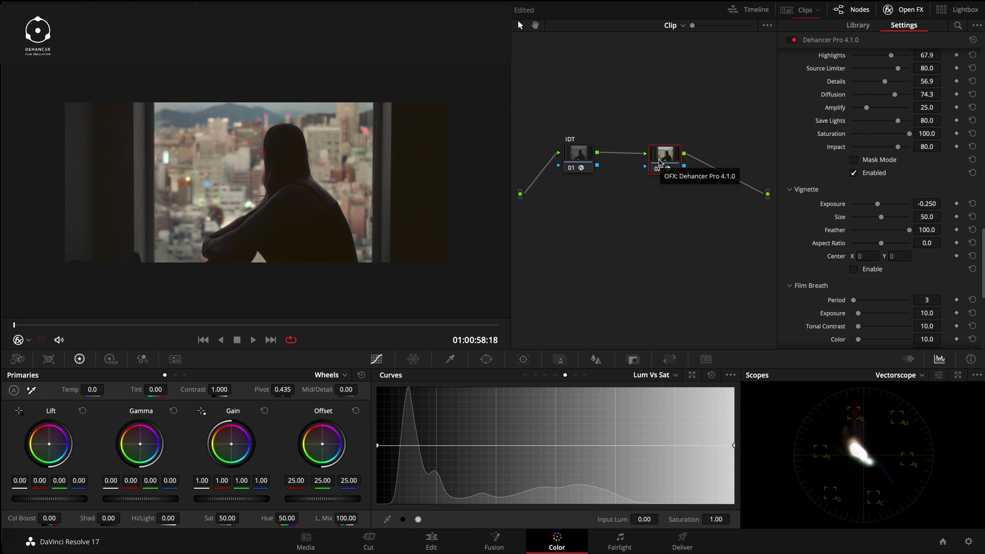
pyautogui.moveTo(660, 162); pyautogui.dragTo(664, 174)
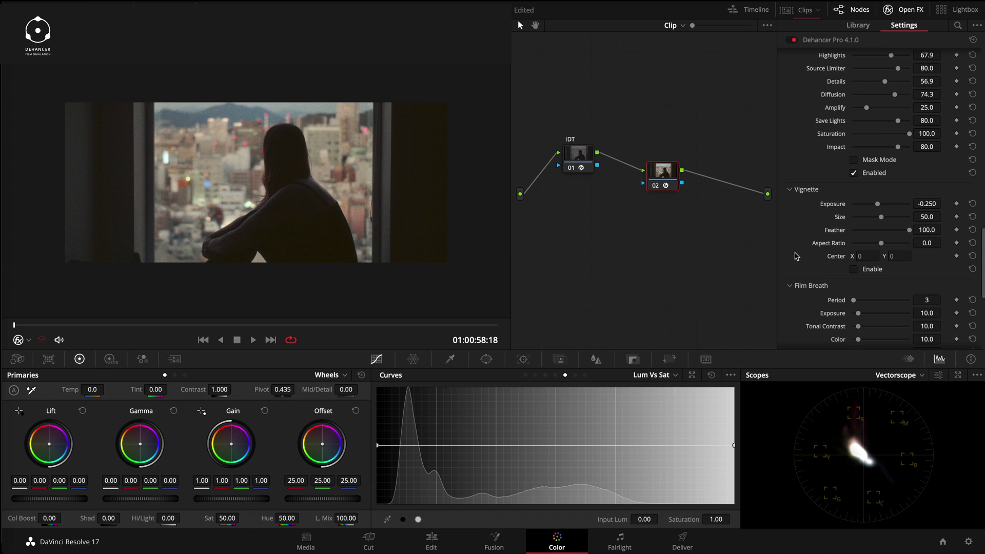
# - Review the Dehancer settings of the second node, from Vignette, Film Breath and Gate Weave back to Input, Film, Expand and Print
pyautogui.scroll(-5, 798, 254)
pyautogui.scroll(-5, 798, 254)
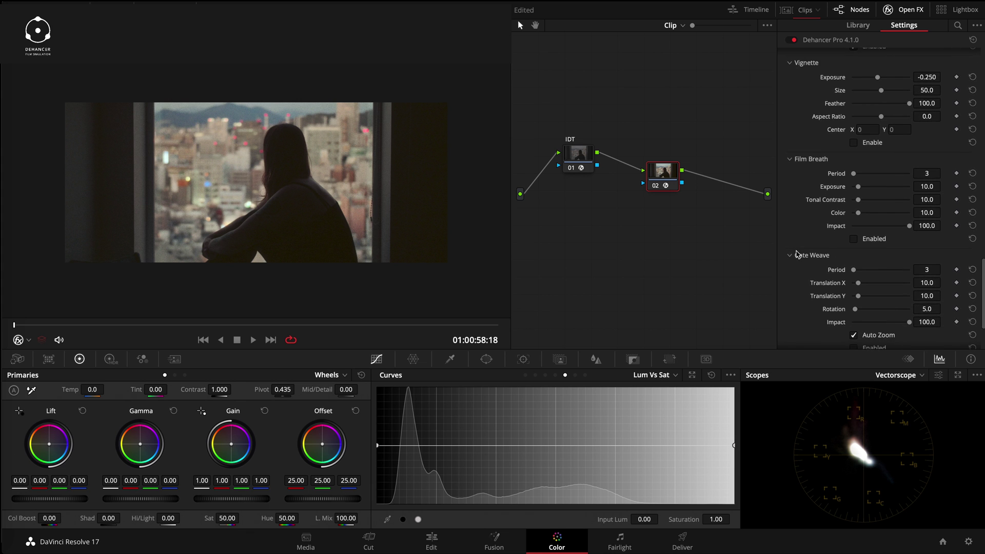
pyautogui.scroll(10, 798, 241)
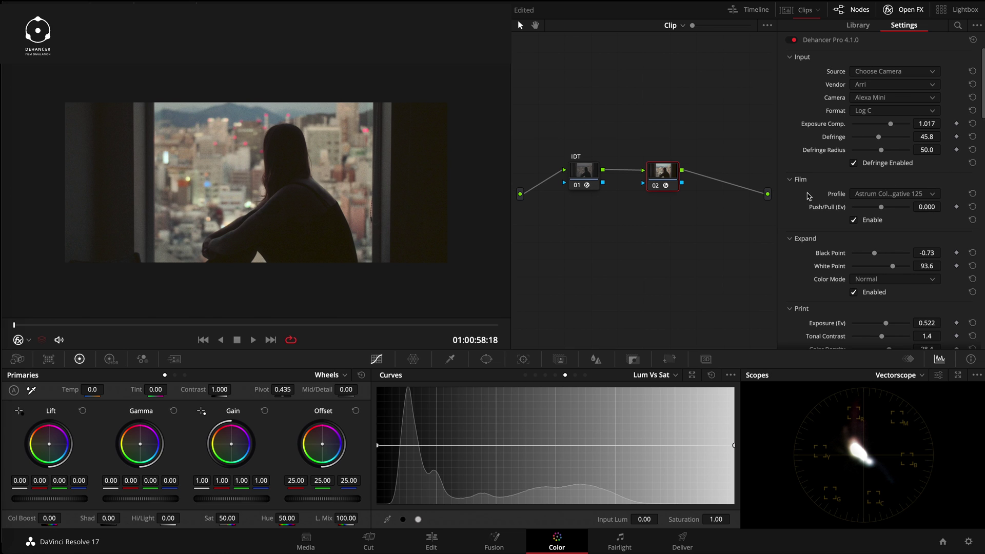
pyautogui.scroll(-5, 796, 197)
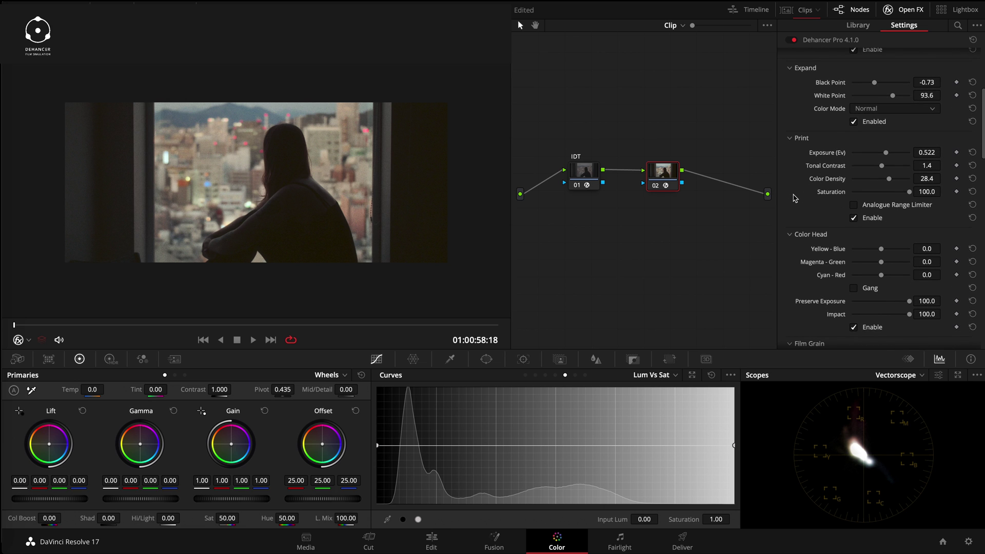
pyautogui.scroll(5, 794, 198)
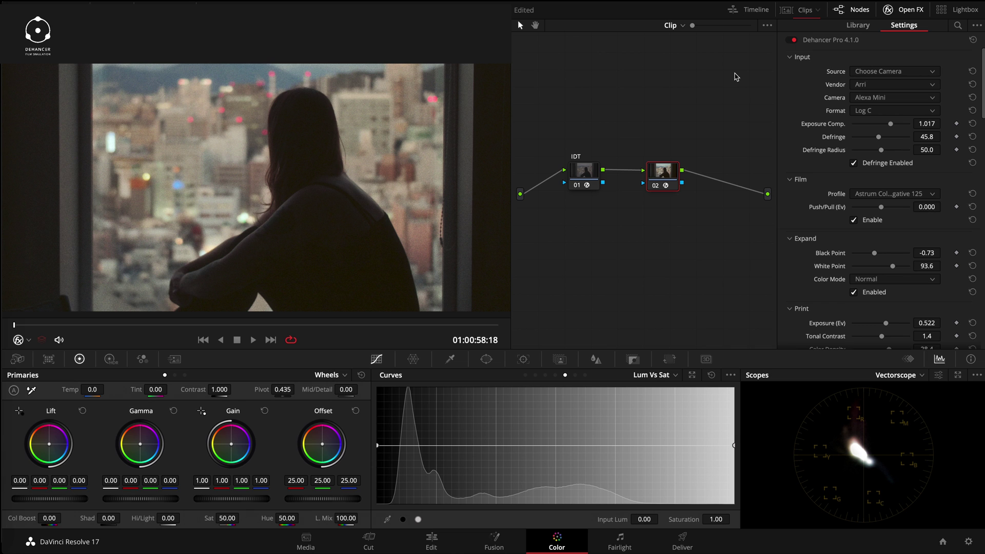
pyautogui.scroll(-6, 794, 215)
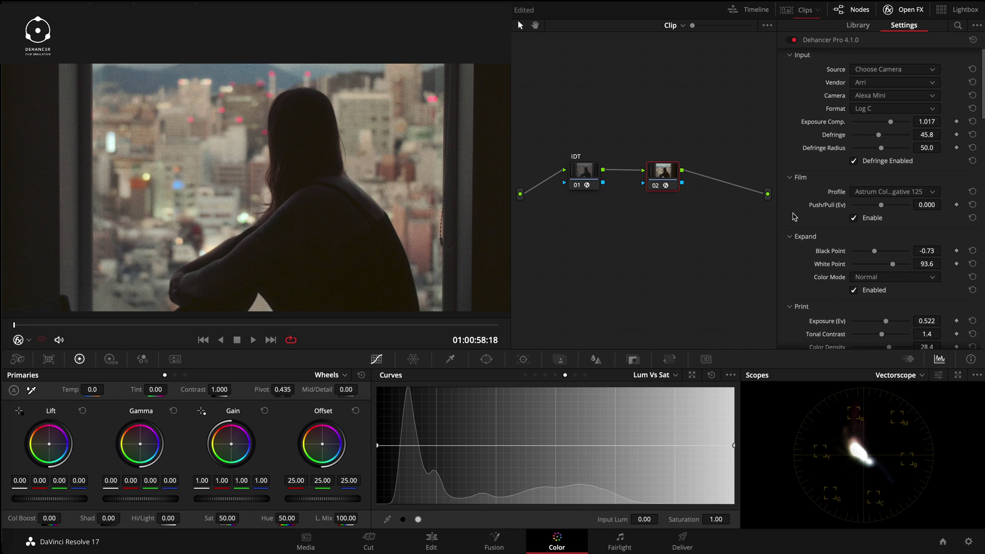